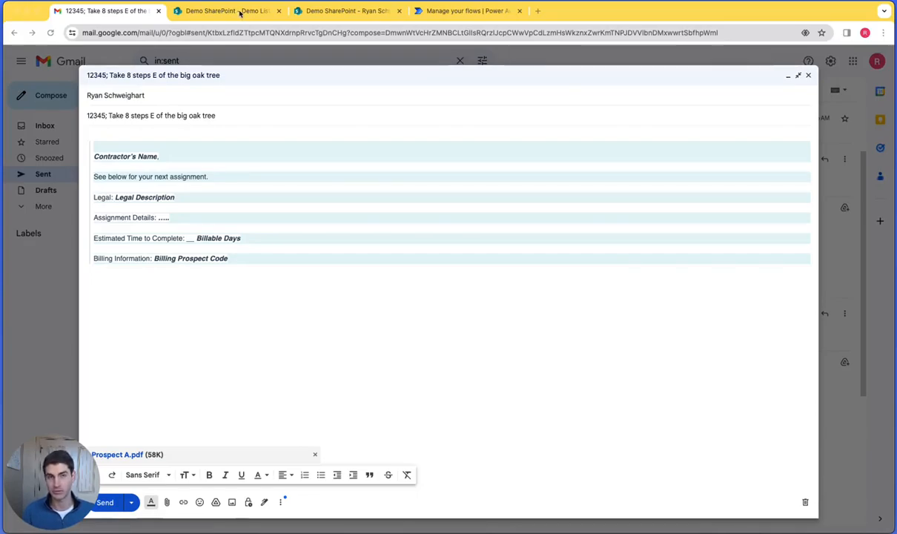
# - Look over the SharePoint and Power Automate pages, and send the drafted Gmail assignment email with Prospect A.pdf attached
pyautogui.click(252, 12)
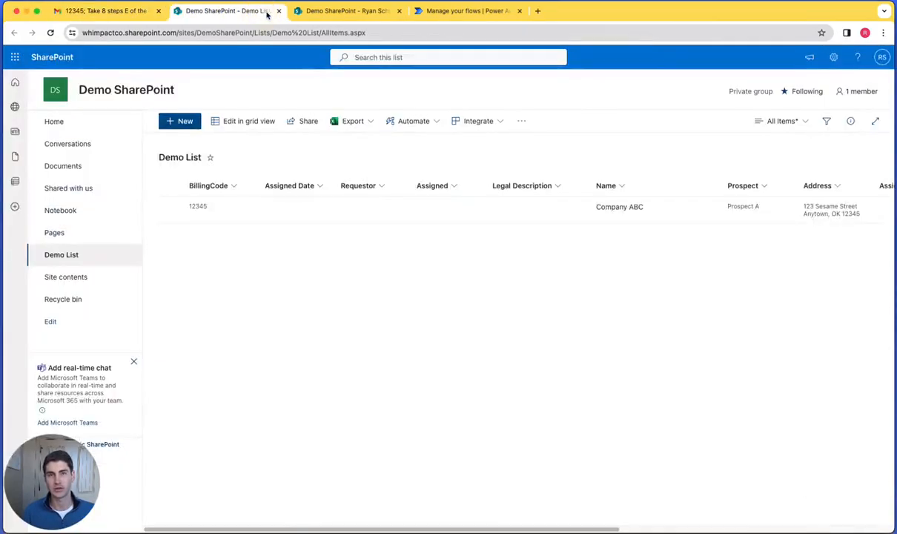
pyautogui.click(315, 13)
pyautogui.click(435, 18)
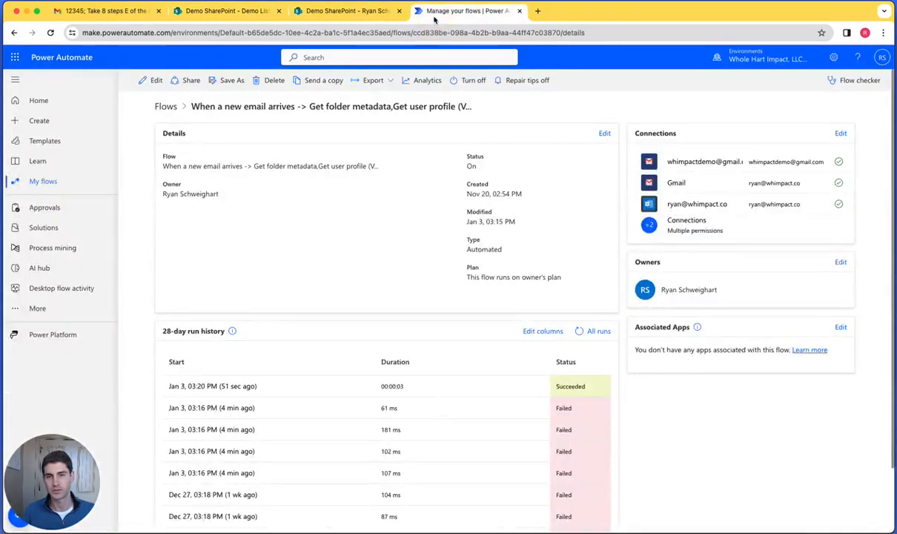
pyautogui.click(137, 13)
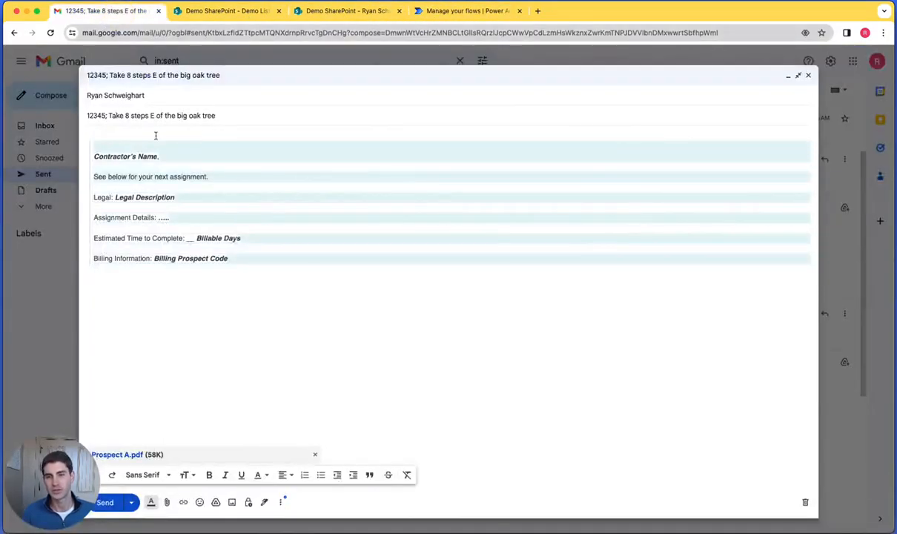
pyautogui.click(108, 508)
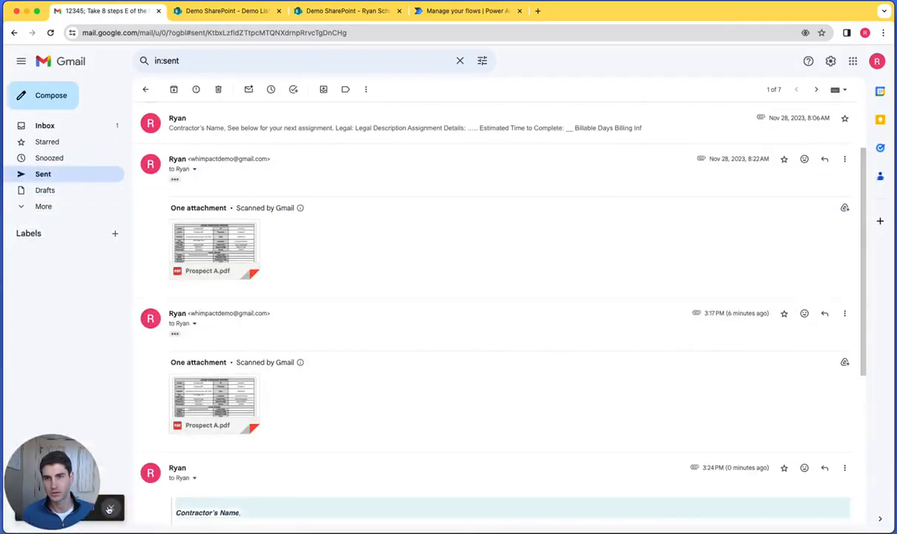
# - Check the Demo List entry in SharePoint and the contents of the contractor's "Take 8 steps E of the big oak tree" folder in Documents
pyautogui.click(212, 14)
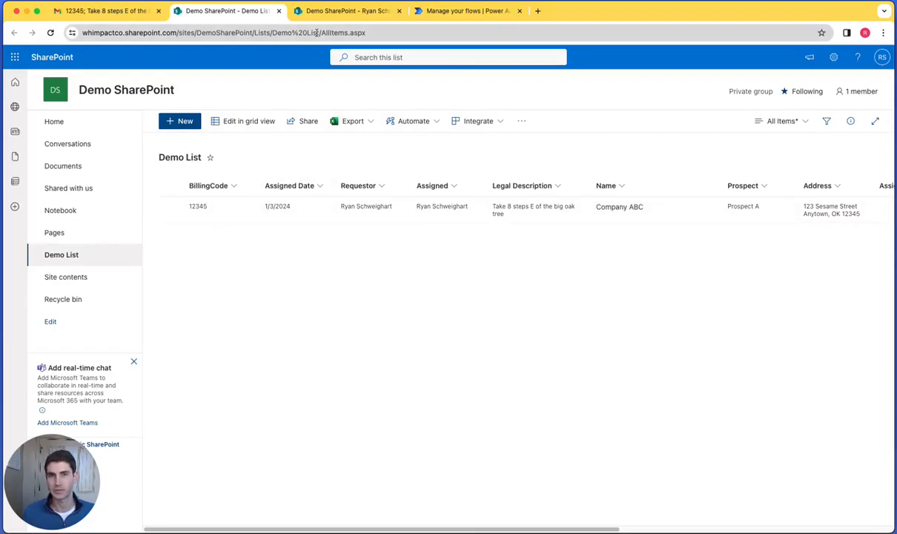
pyautogui.click(330, 12)
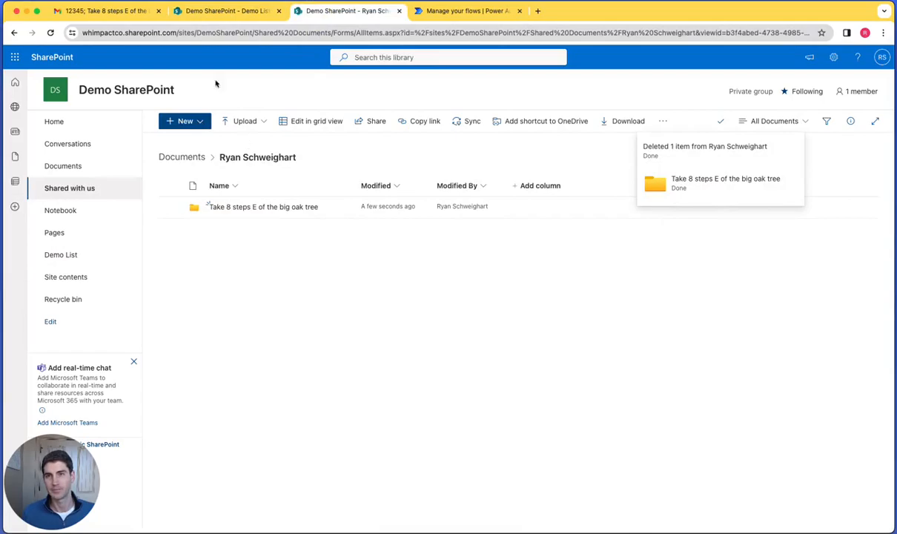
pyautogui.click(181, 157)
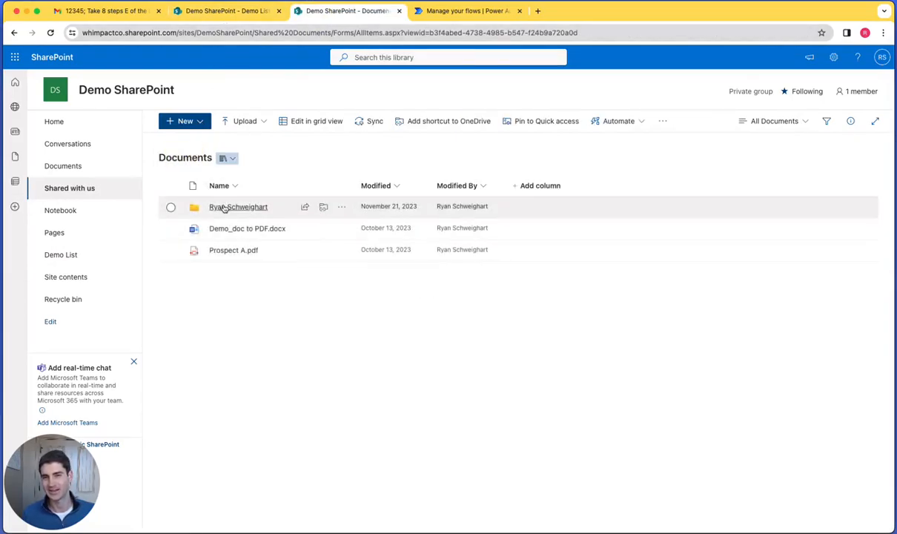
pyautogui.click(223, 207)
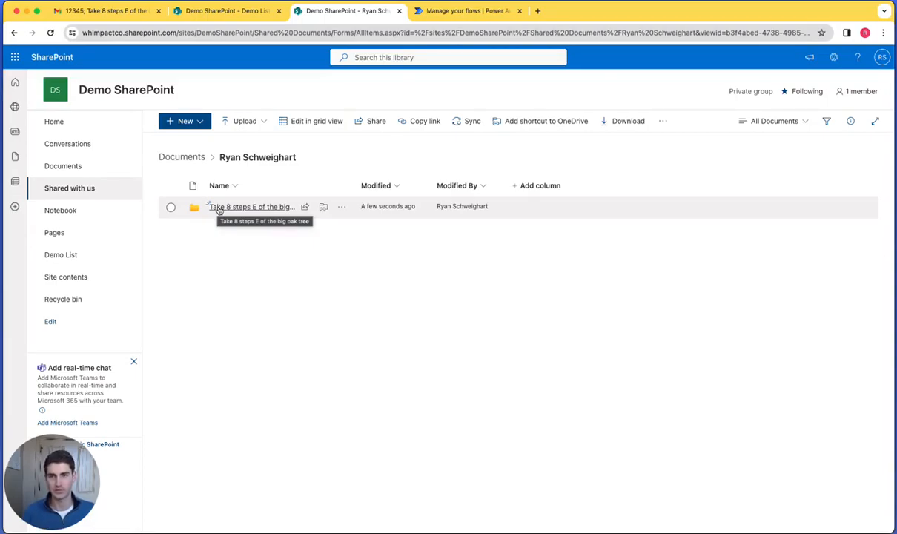
pyautogui.click(219, 209)
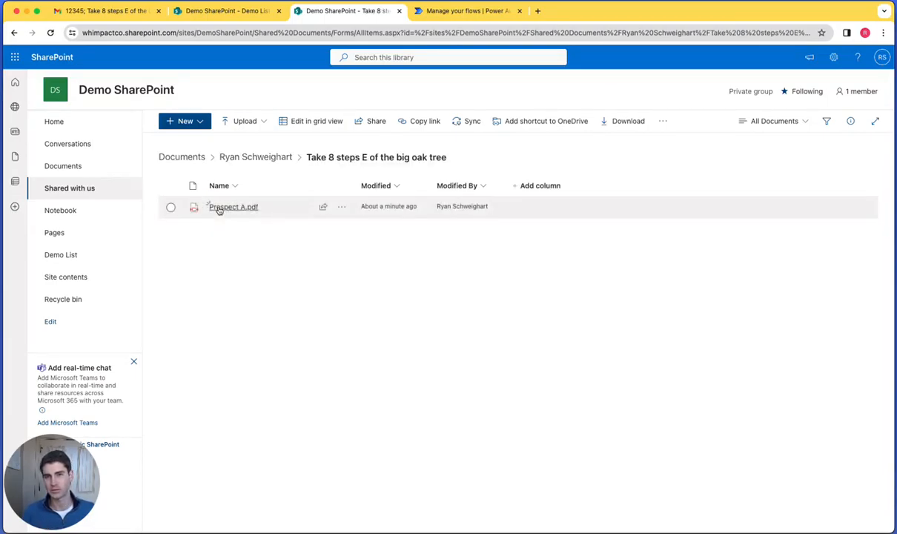
pyautogui.moveTo(219, 209)
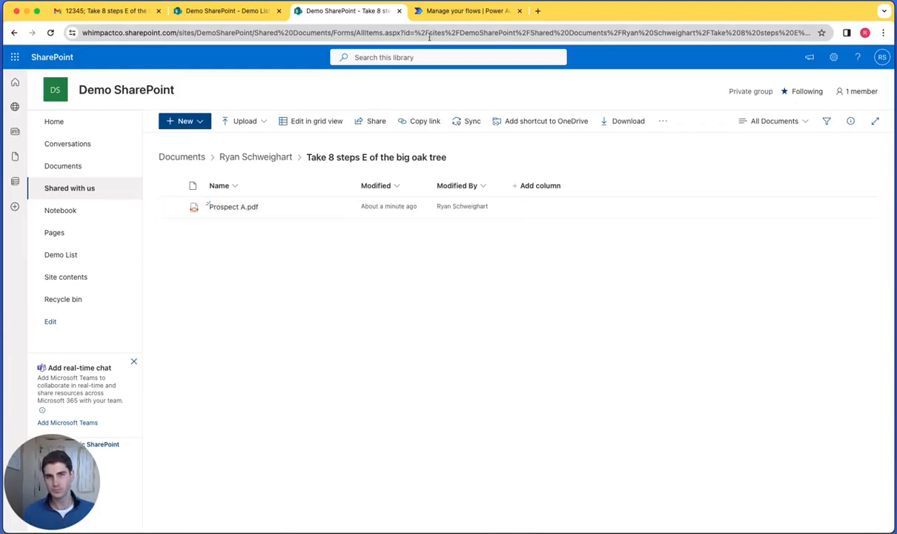
# - Switch to Power Automate, open the email flow for editing and view the parameters of the "When a new email arrives" trigger
pyautogui.click(431, 15)
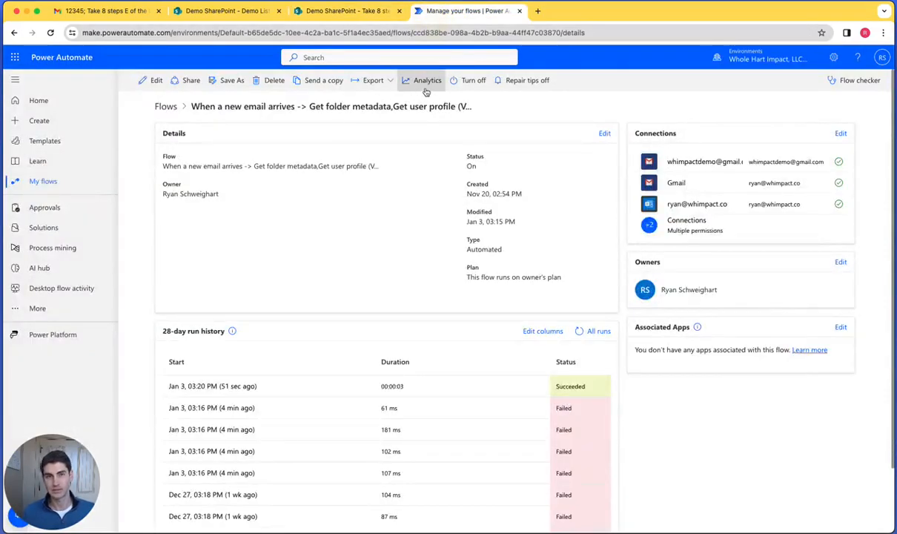
pyautogui.click(154, 81)
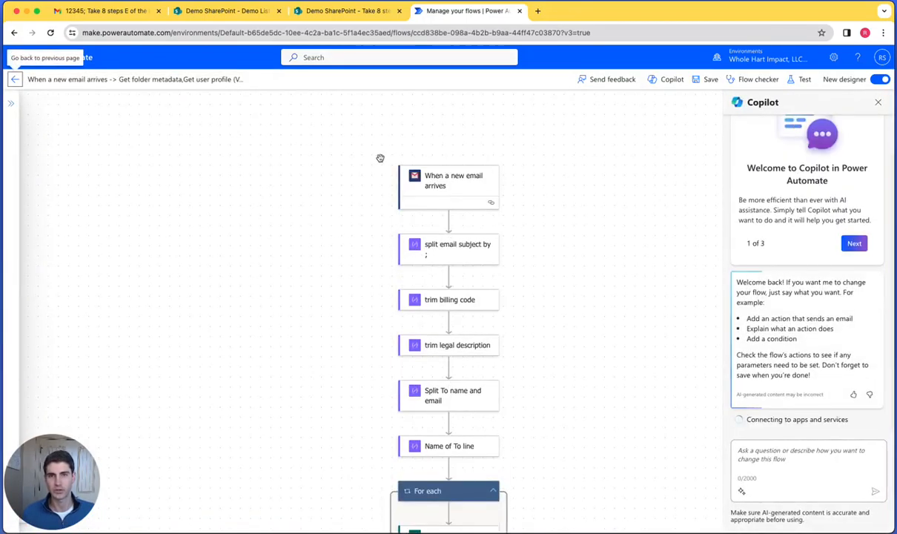
pyautogui.click(458, 186)
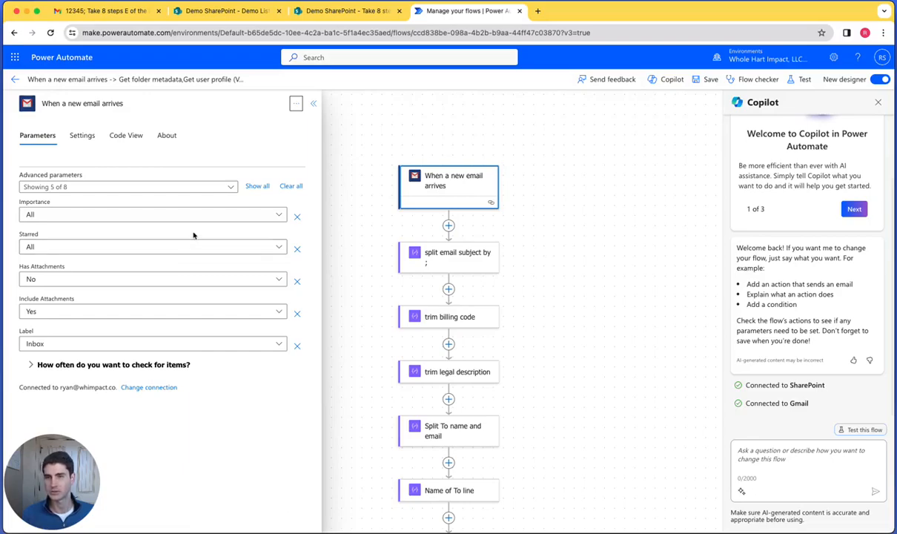
# - Select the "split email subject by ;" action and review the full text of the latest sent assignment email in Gmail
pyautogui.click(425, 252)
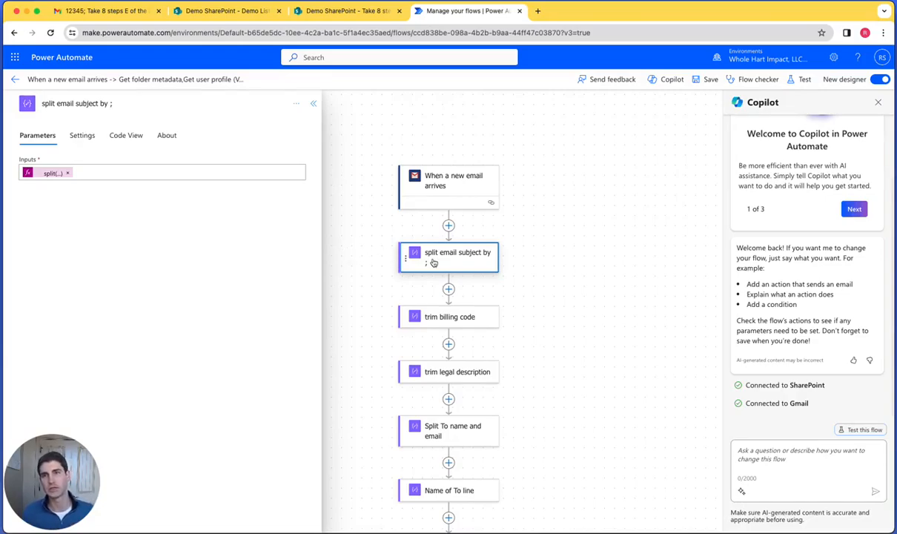
pyautogui.click(87, 16)
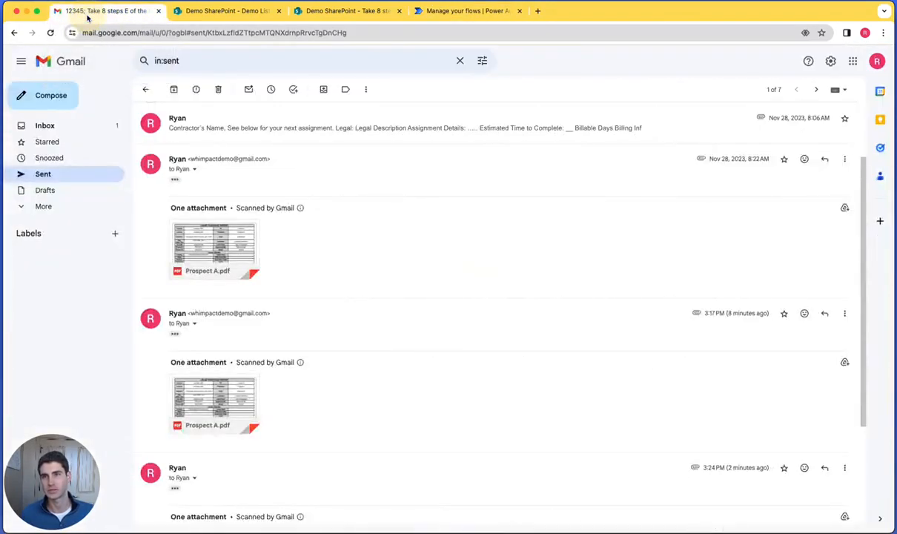
pyautogui.scroll(-2, 302, 387)
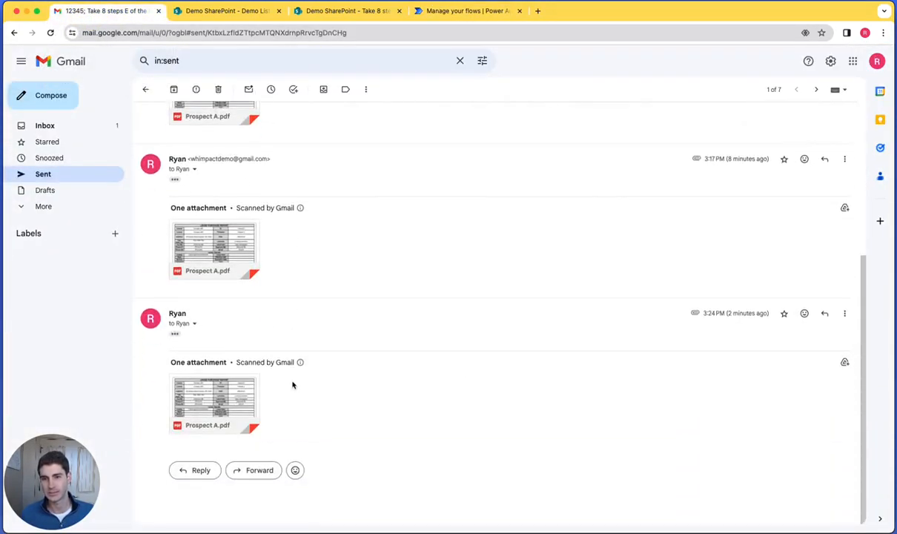
pyautogui.click(175, 334)
pyautogui.scroll(-1, 547, 260)
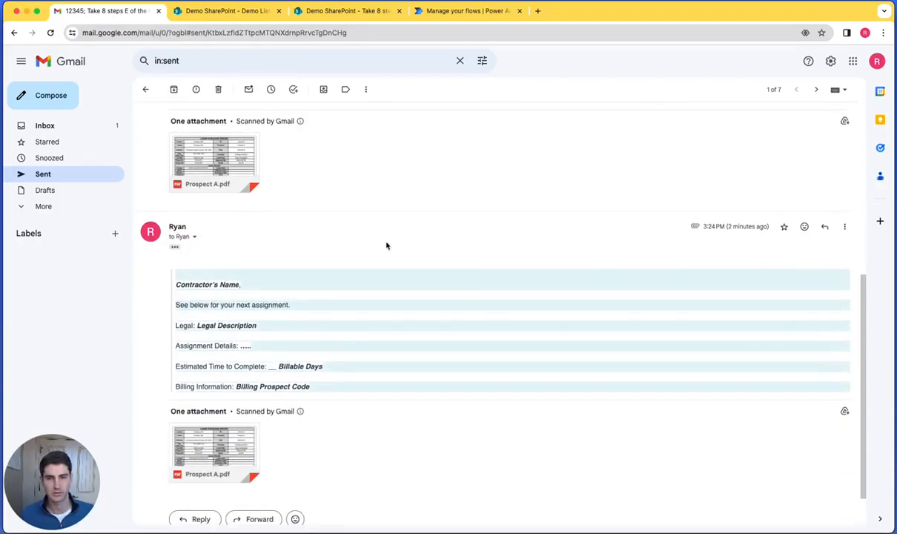
# - Return to the flow in Power Automate and view the input of the "split email subject by ;" action
pyautogui.click(445, 11)
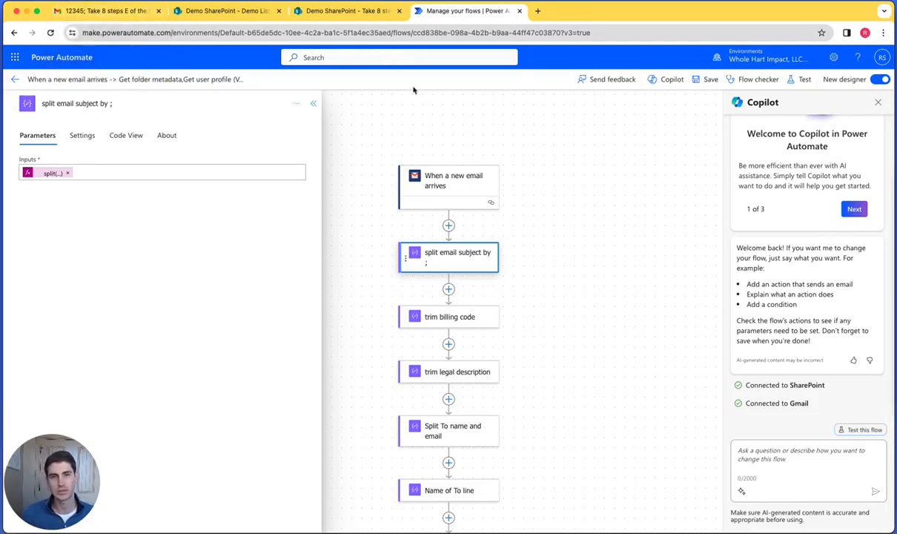
pyautogui.click(120, 175)
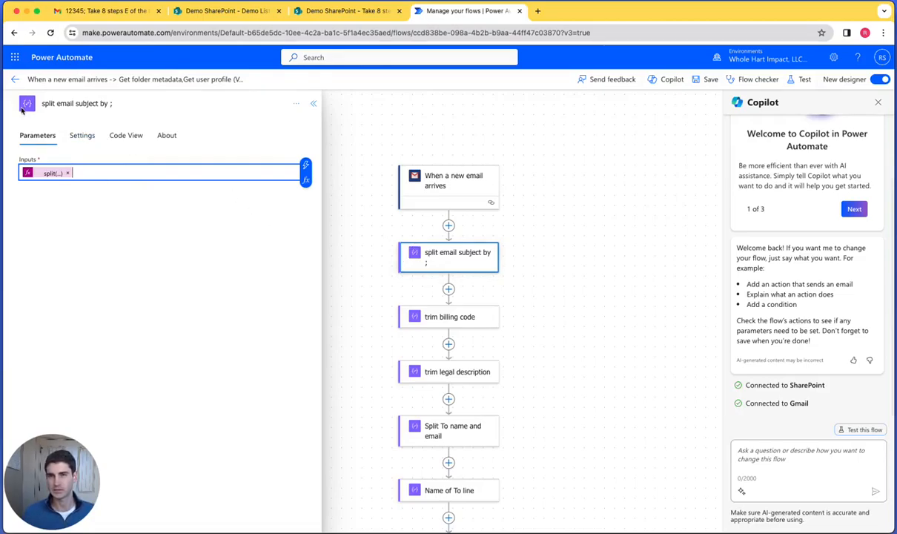
pyautogui.click(296, 103)
pyautogui.click(527, 202)
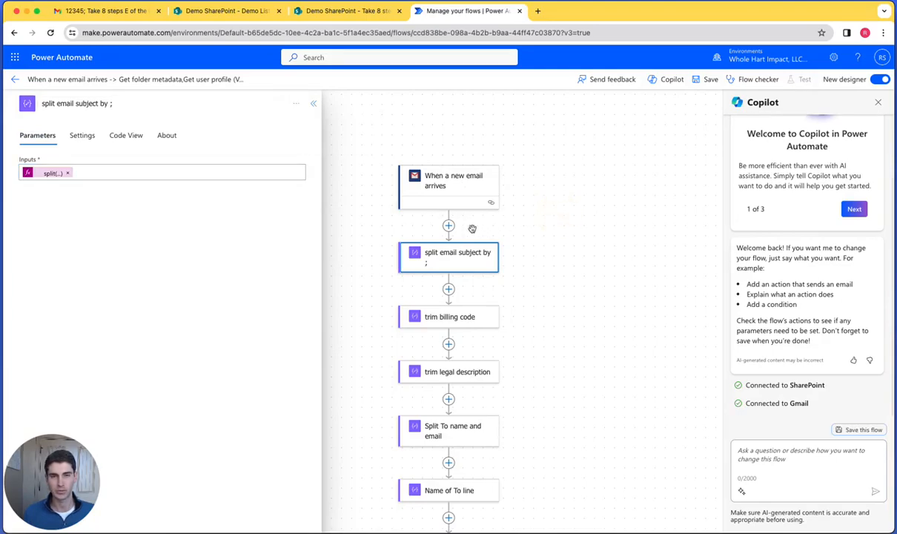
# - Search for the compose action to insert between the email trigger and the split action, and leave without adding it
pyautogui.click(448, 226)
pyautogui.click(453, 247)
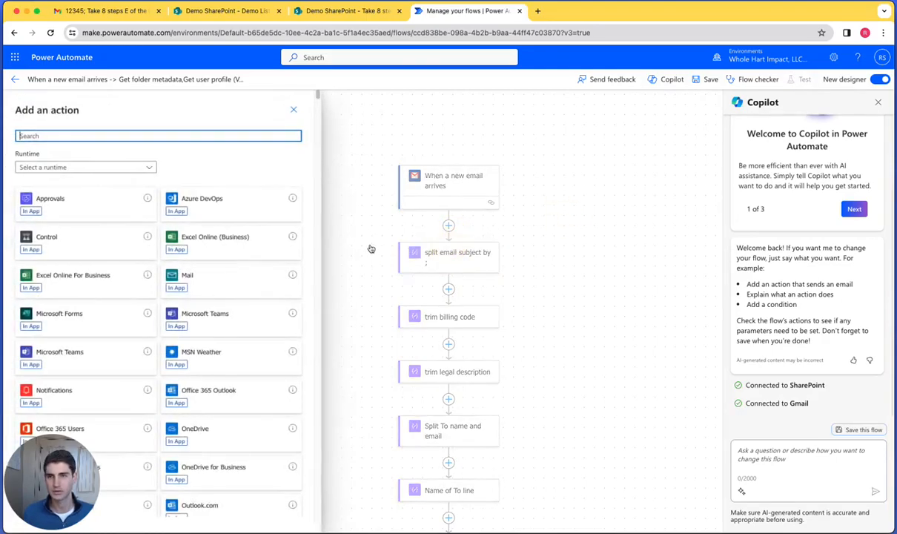
pyautogui.write('compose')
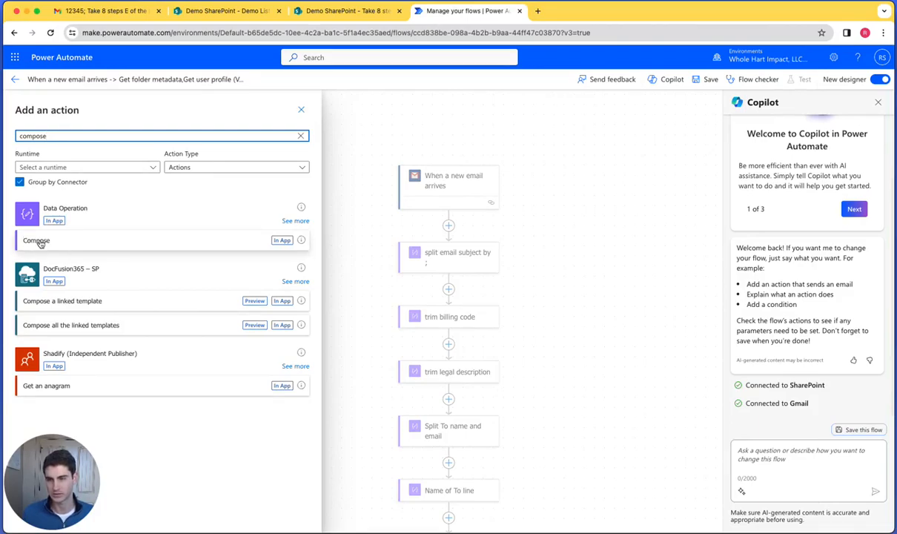
pyautogui.click(301, 109)
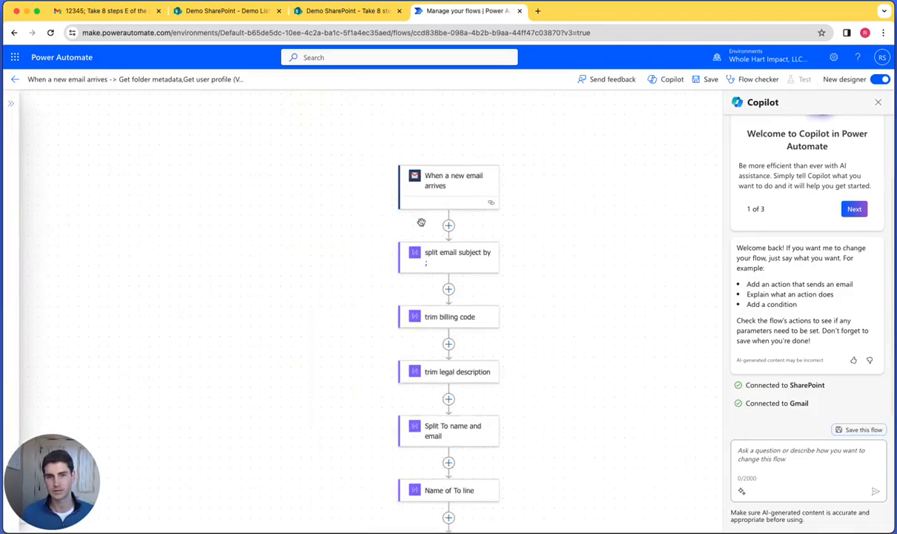
# - Reopen the "split email subject by ;" action and view the dynamic content available for its input
pyautogui.click(450, 252)
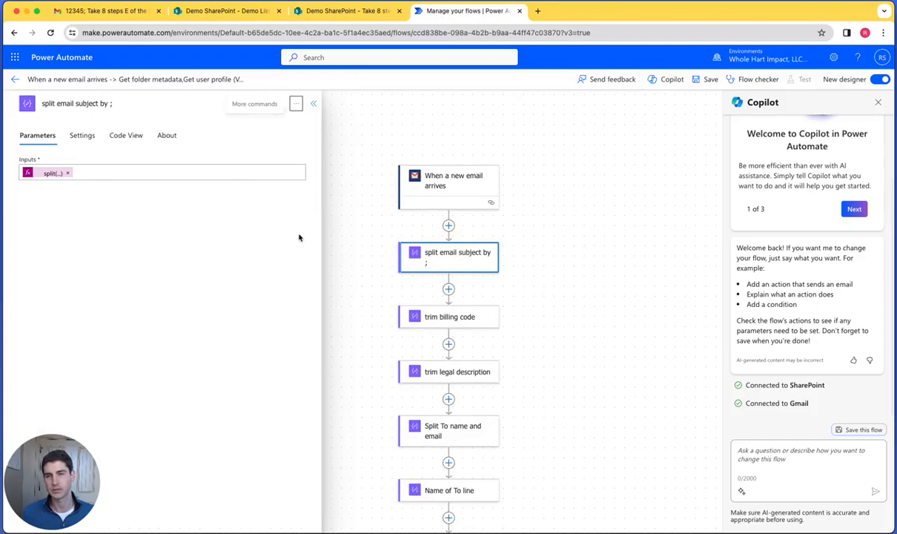
pyautogui.click(170, 171)
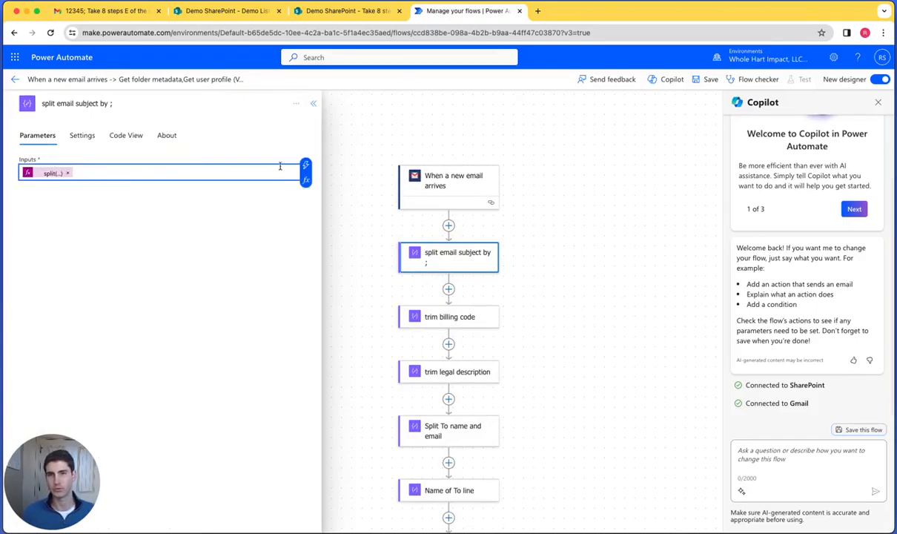
pyautogui.click(304, 168)
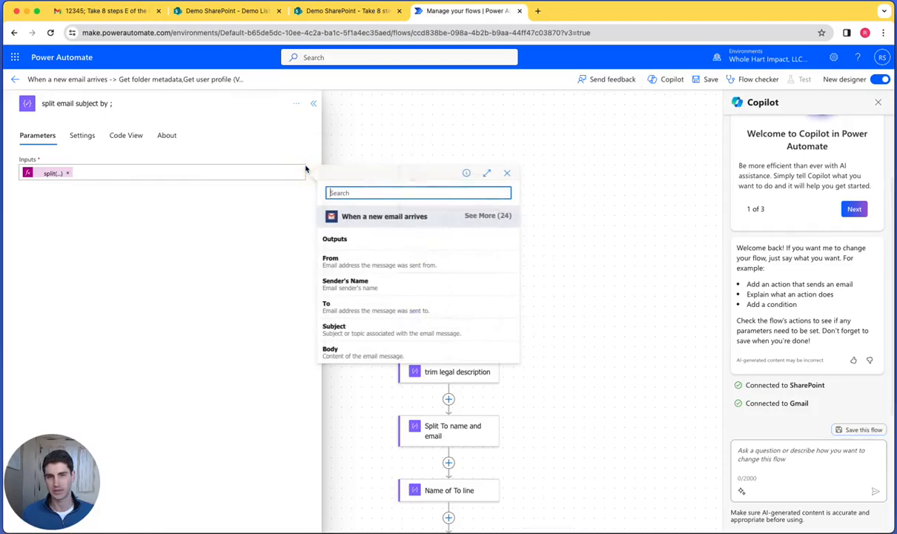
pyautogui.click(257, 219)
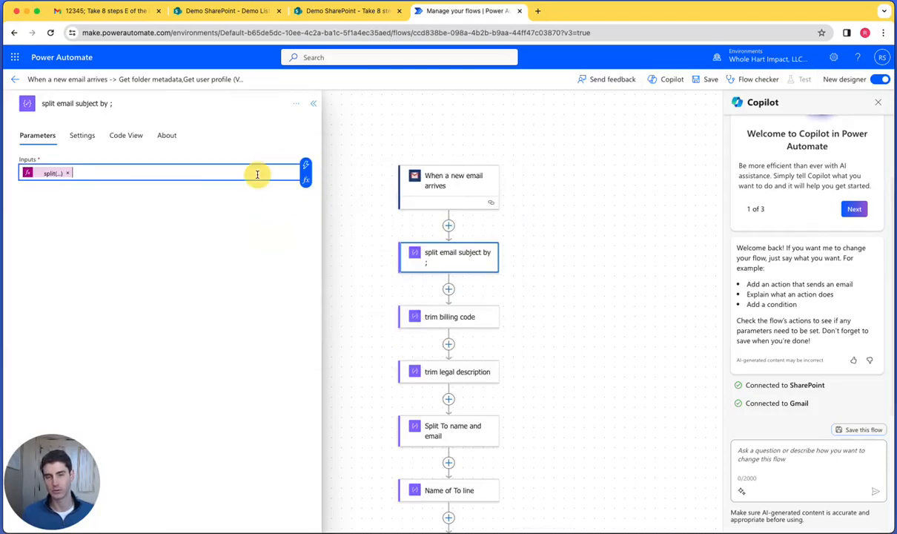
# - Draft the expression split(triggerOutputs()?['body/Subject'],';') for the split action's input and discard it without adding
pyautogui.click(305, 181)
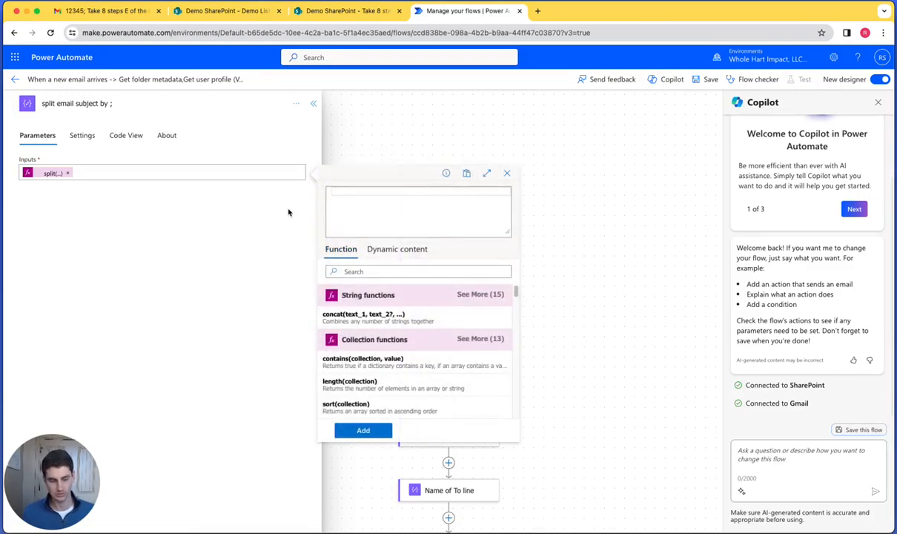
pyautogui.write('split')
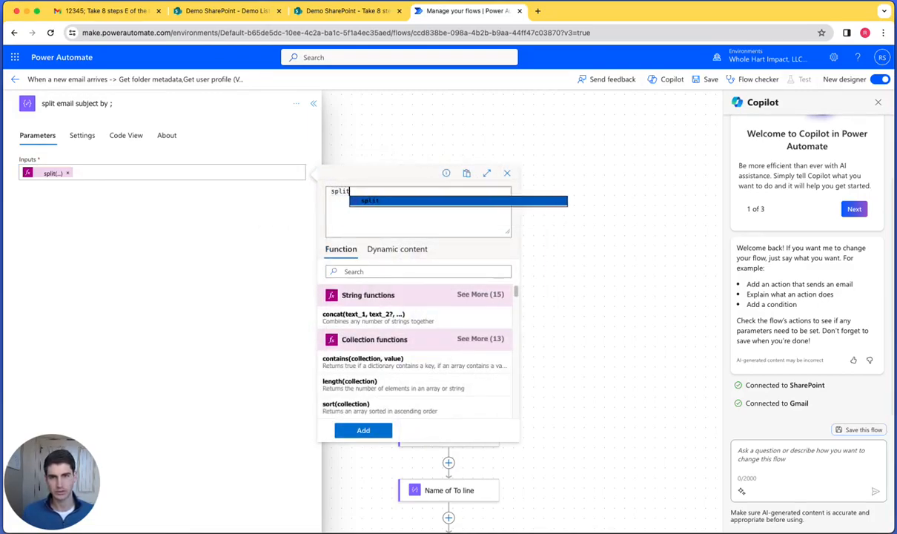
pyautogui.press('Return')
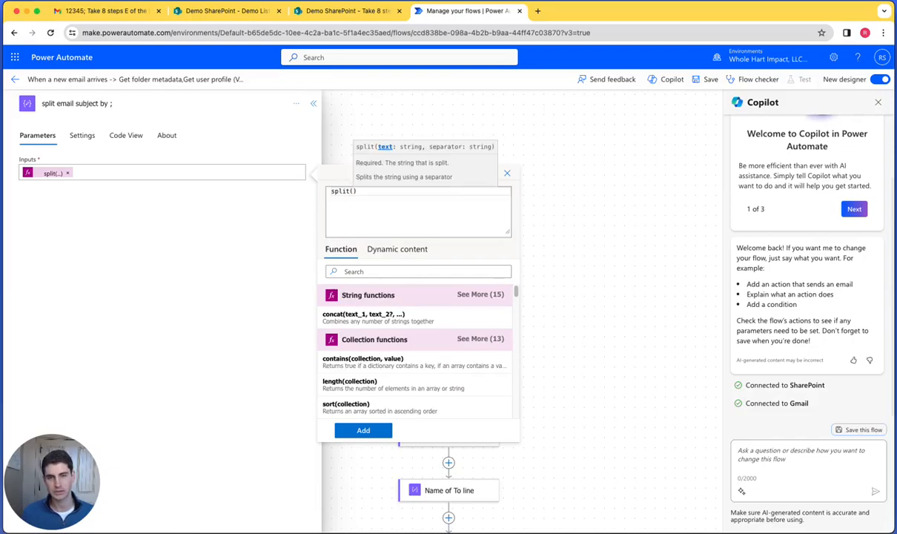
pyautogui.click(397, 250)
pyautogui.scroll(-1, 392, 371)
pyautogui.click(390, 390)
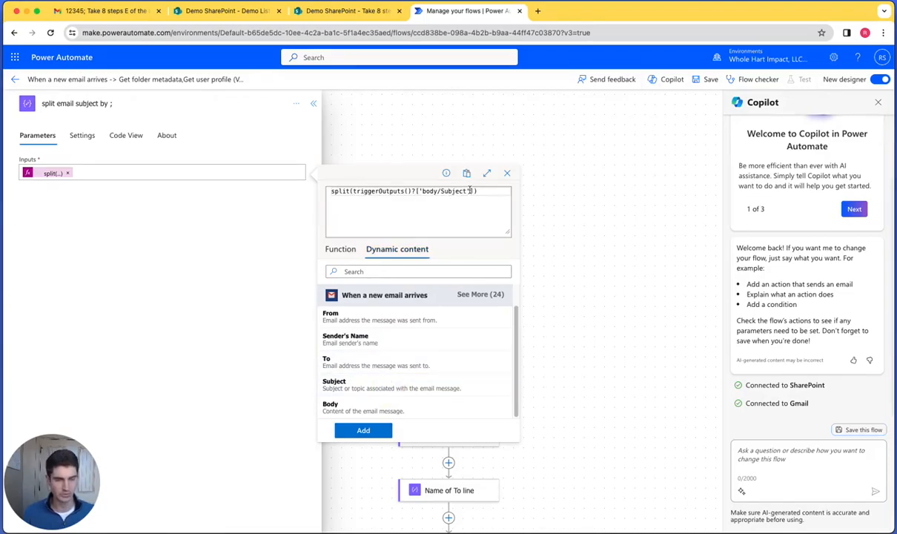
pyautogui.write(",'")
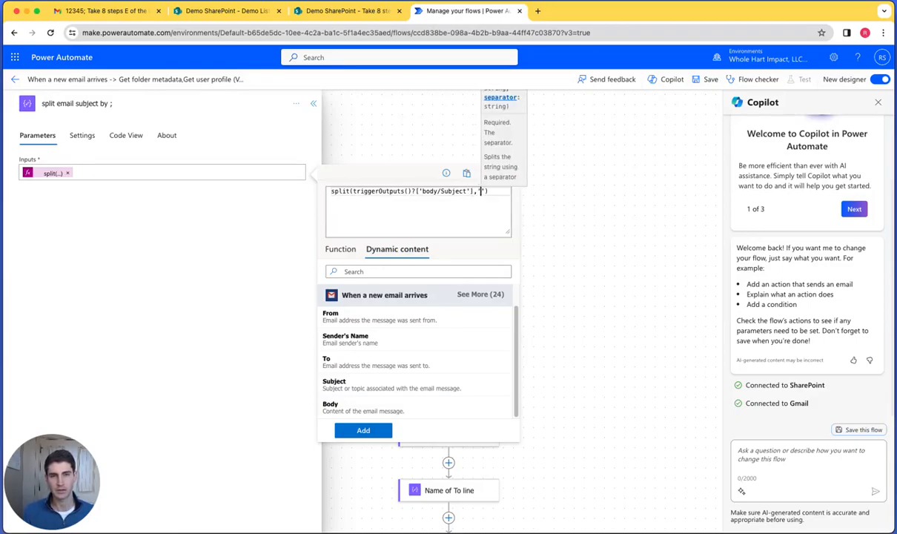
pyautogui.write(';')
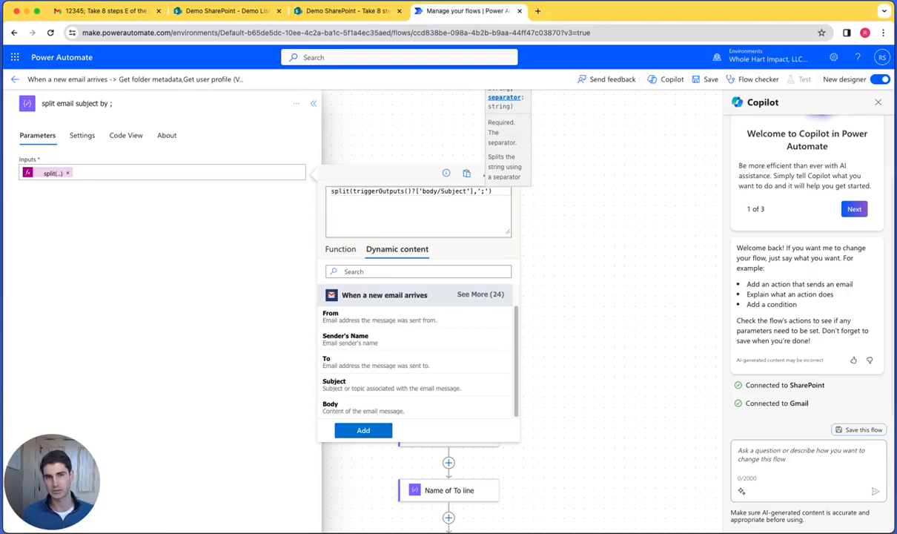
pyautogui.write(';')
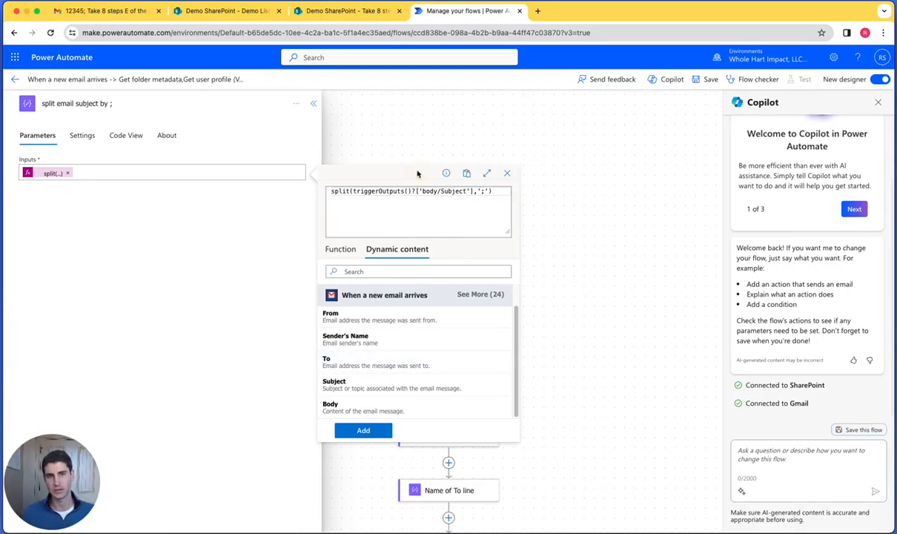
pyautogui.click(509, 172)
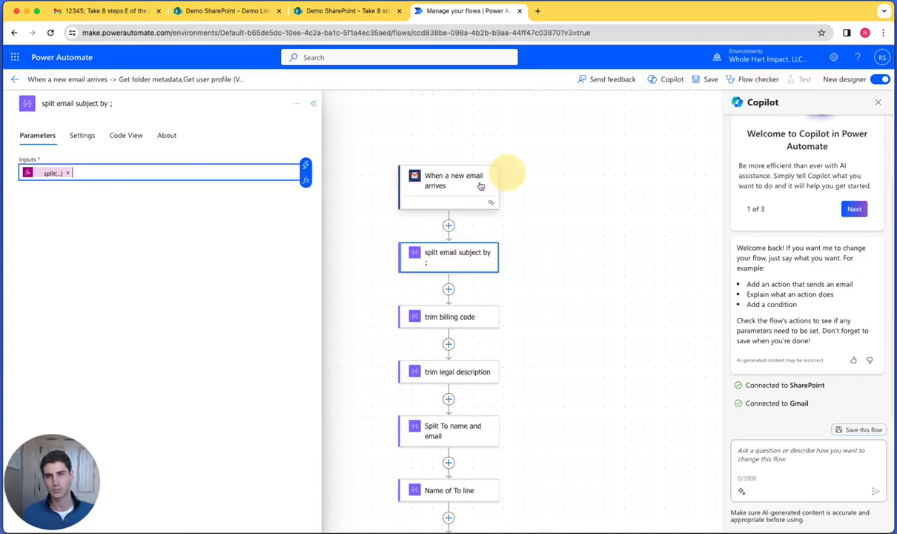
# - View the input expressions of the "split email subject by ;" and "trim billing code" actions, highlighting the index in the trim expression
pyautogui.click(46, 172)
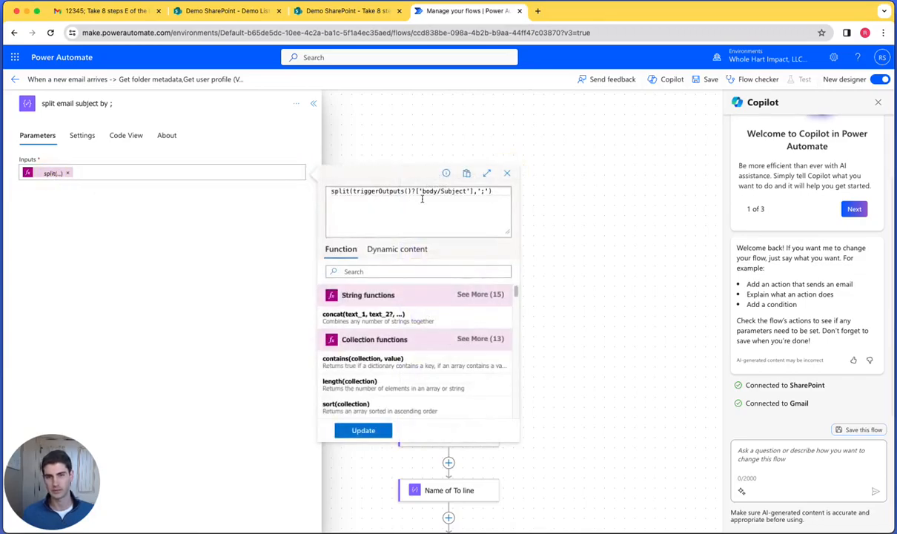
pyautogui.click(507, 173)
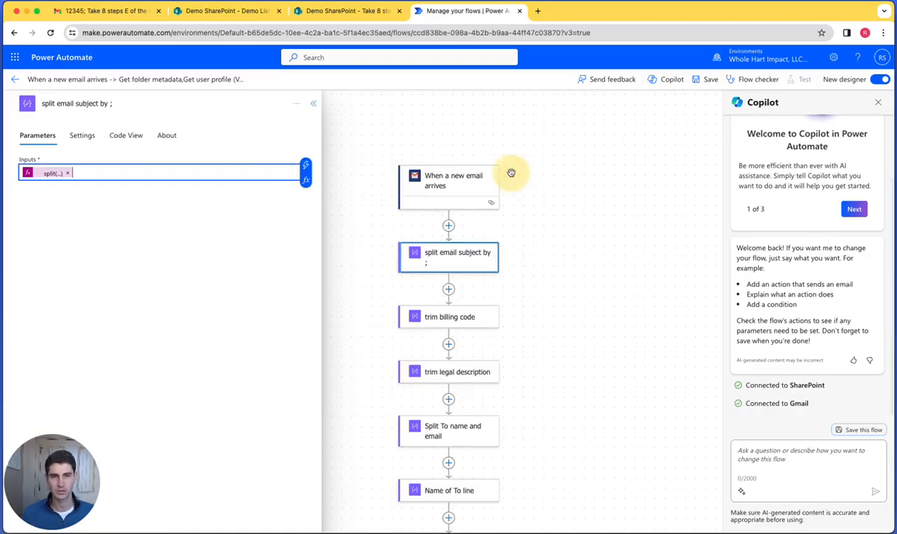
pyautogui.click(450, 318)
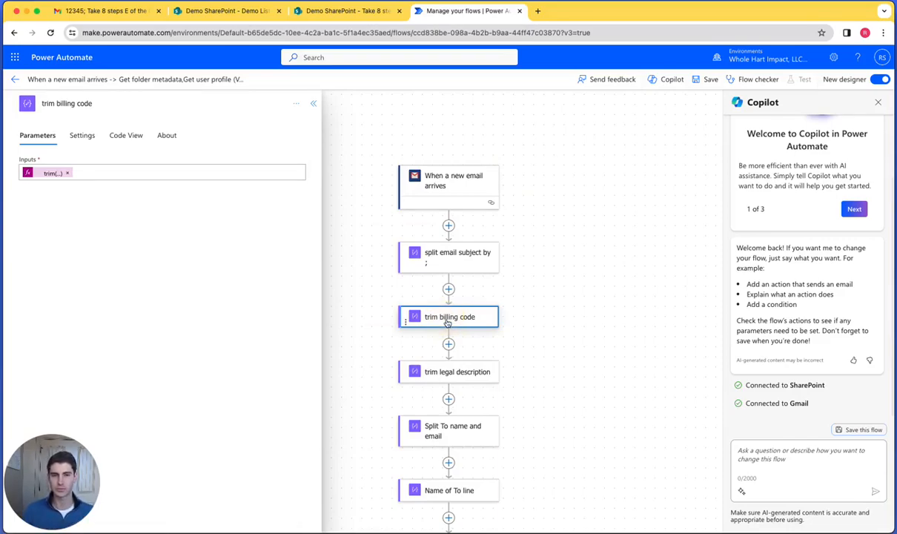
pyautogui.click(51, 175)
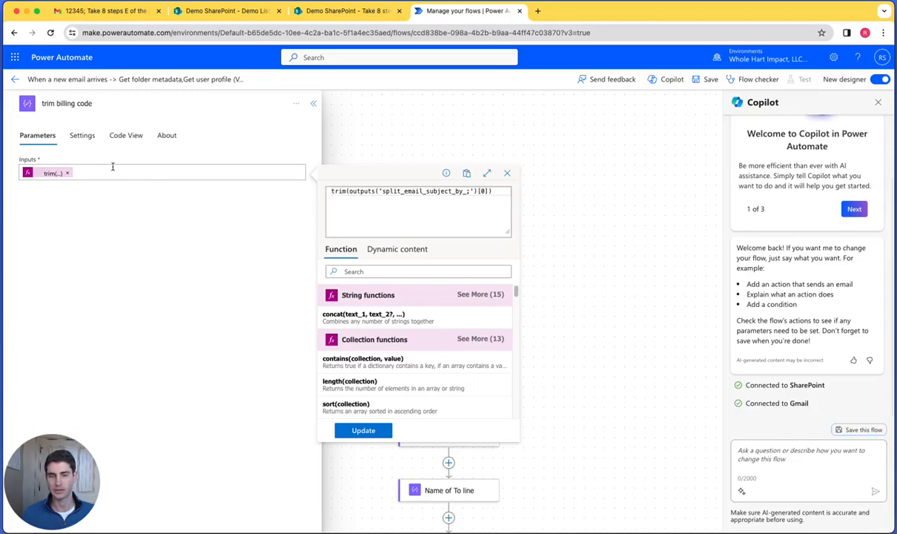
pyautogui.click(202, 170)
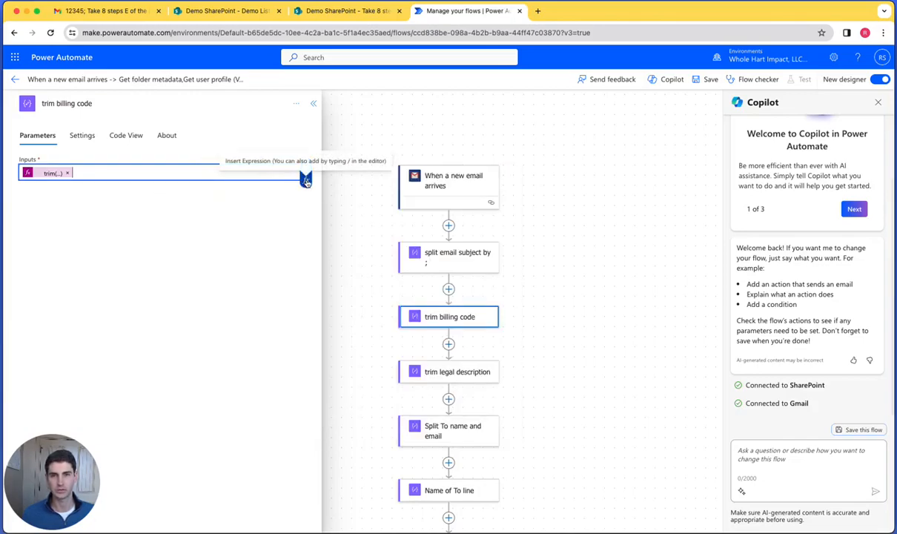
pyautogui.click(48, 173)
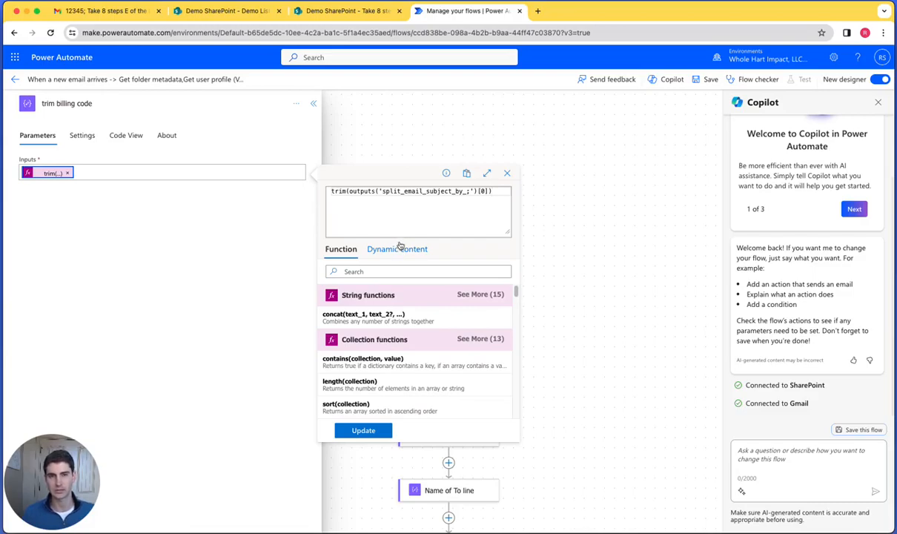
pyautogui.doubleClick(483, 191)
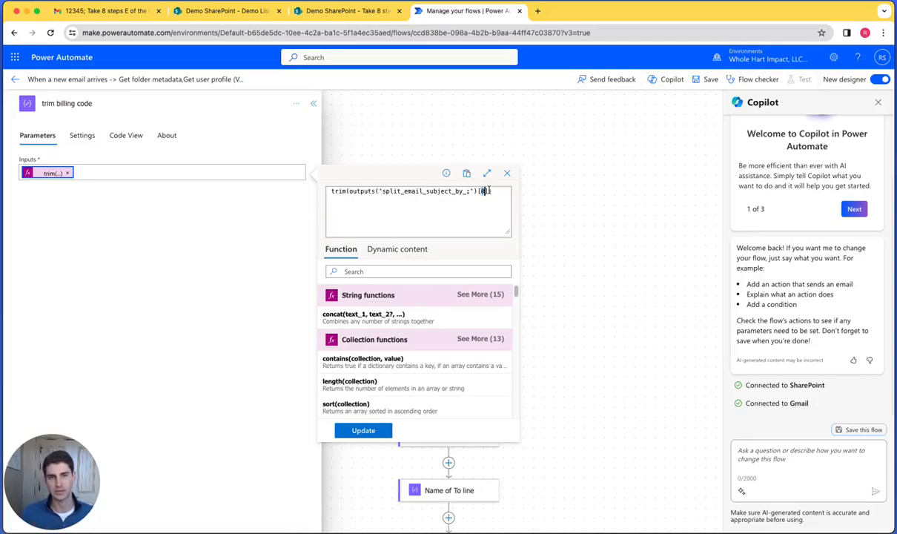
pyautogui.click(508, 175)
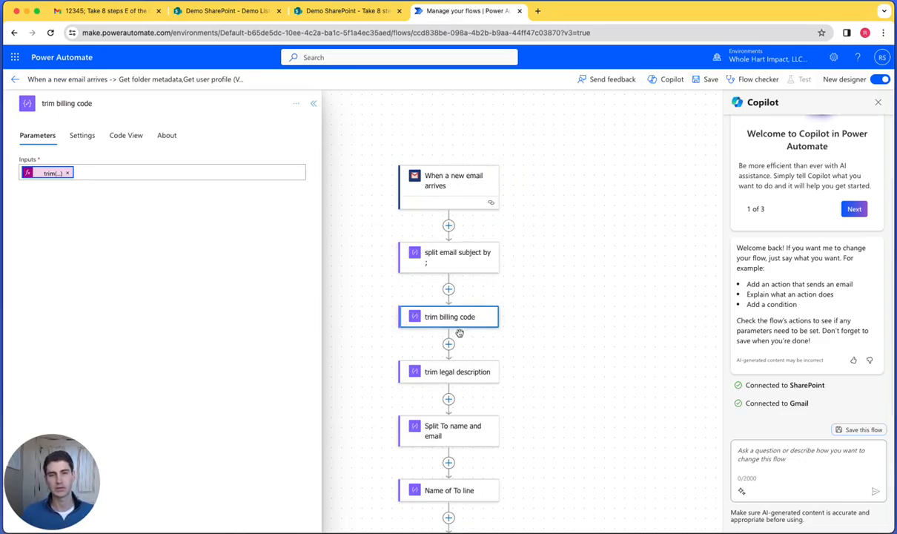
# - View the trim expression in the "trim legal description" action, highlight its index, and close it without updating
pyautogui.click(461, 371)
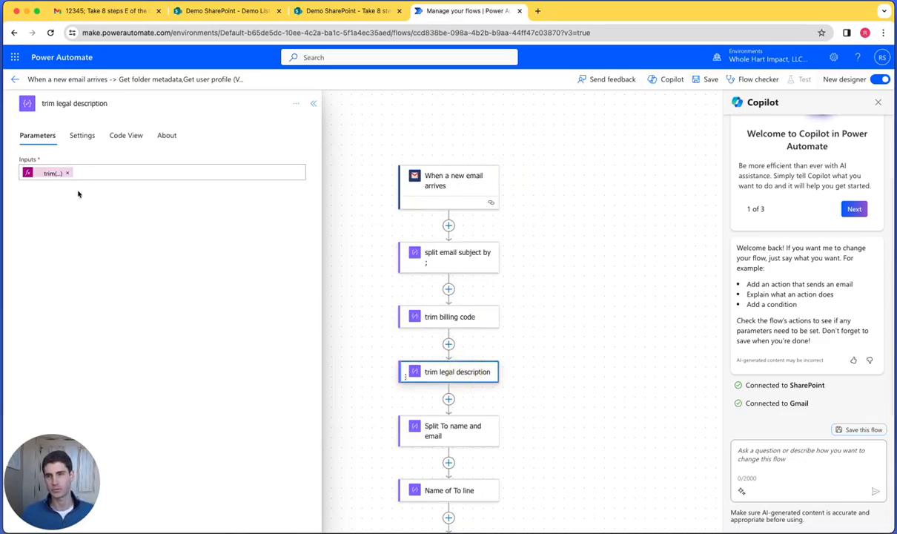
pyautogui.click(45, 174)
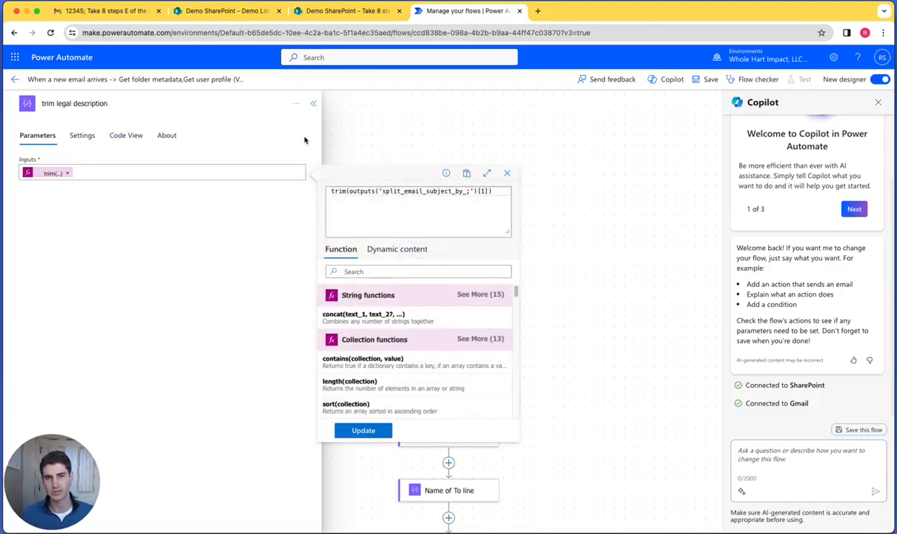
pyautogui.doubleClick(482, 191)
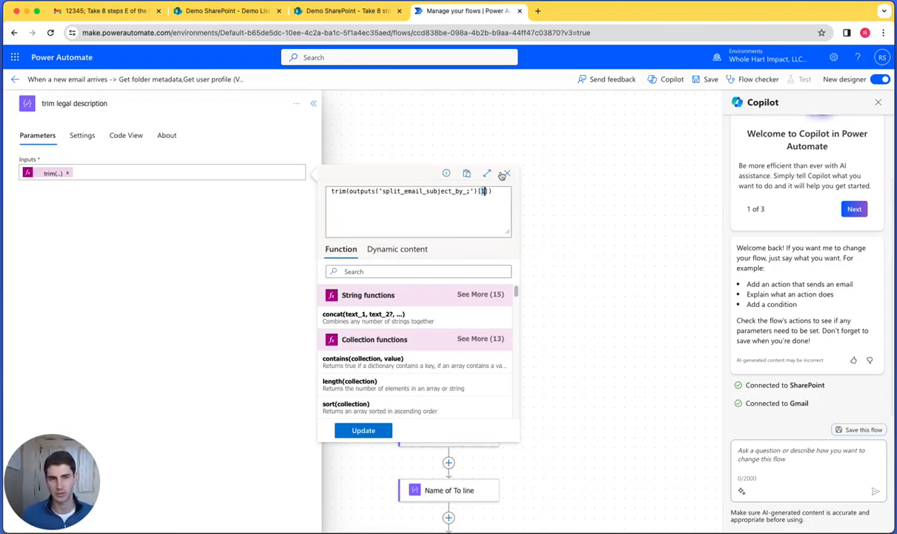
pyautogui.click(508, 173)
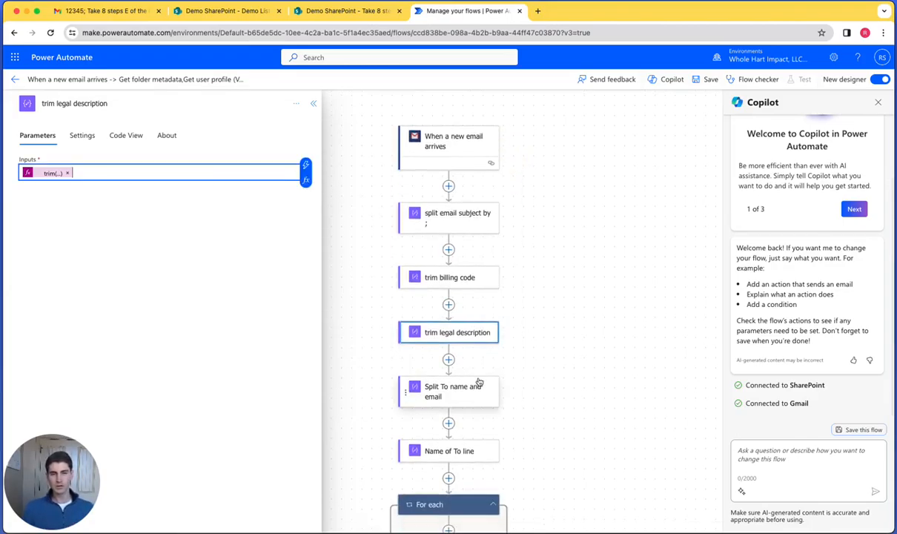
# - View the split expression in the "Split To name and email" action, highlight its "<" delimiter, and close it without updating
pyautogui.click(472, 391)
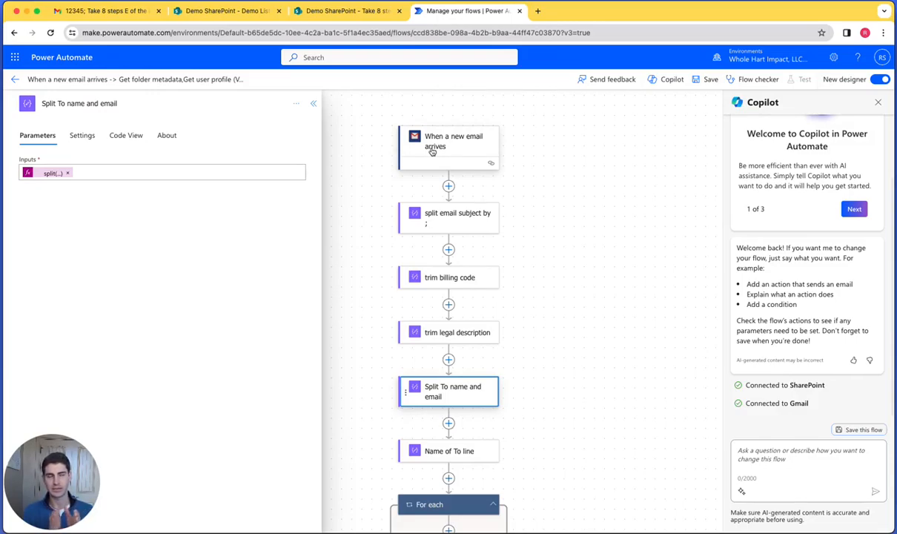
pyautogui.click(49, 175)
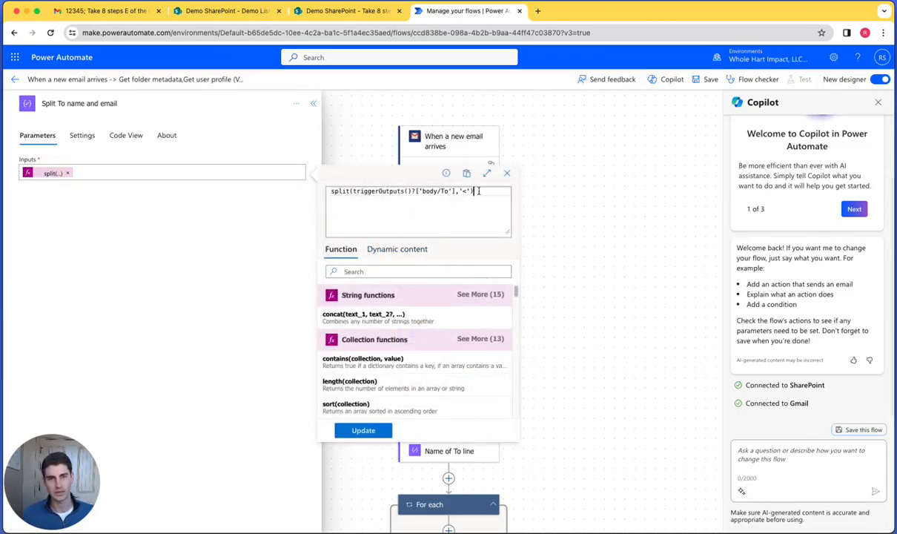
pyautogui.doubleClick(463, 191)
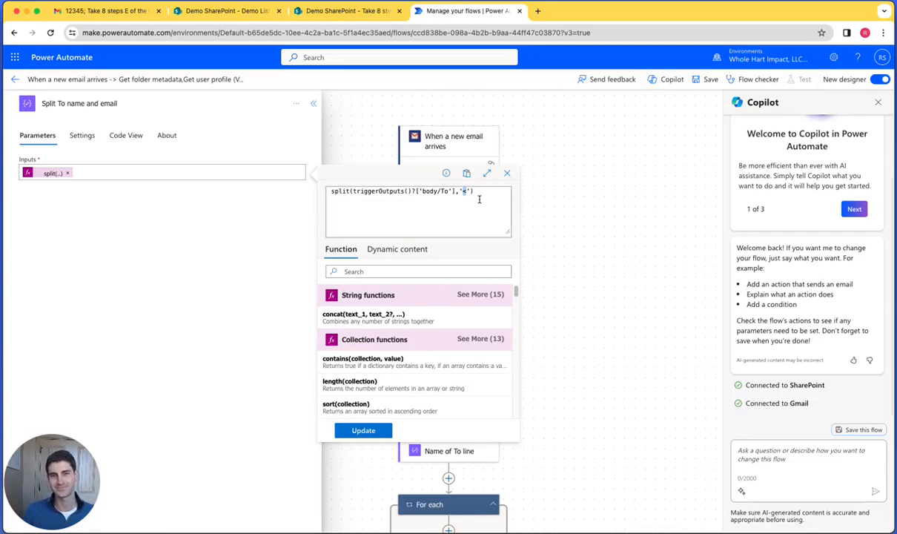
pyautogui.click(496, 222)
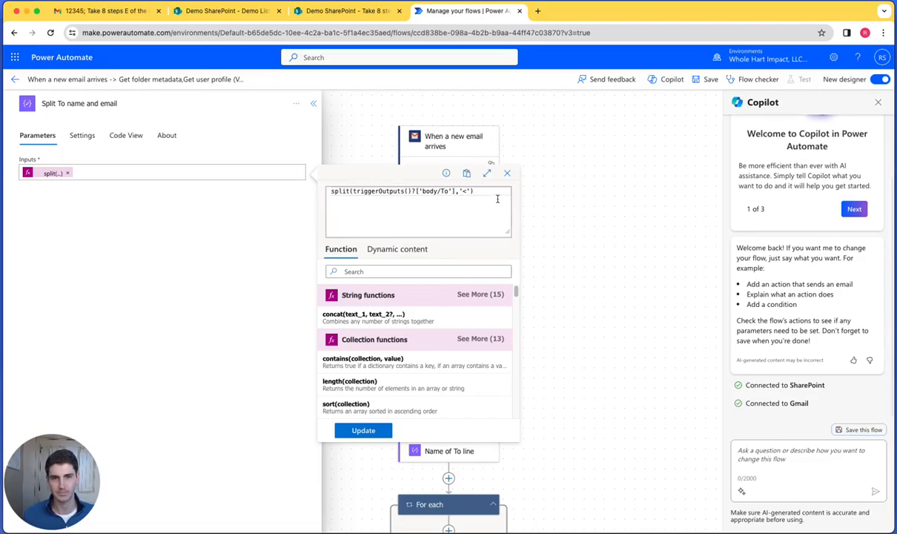
pyautogui.click(507, 176)
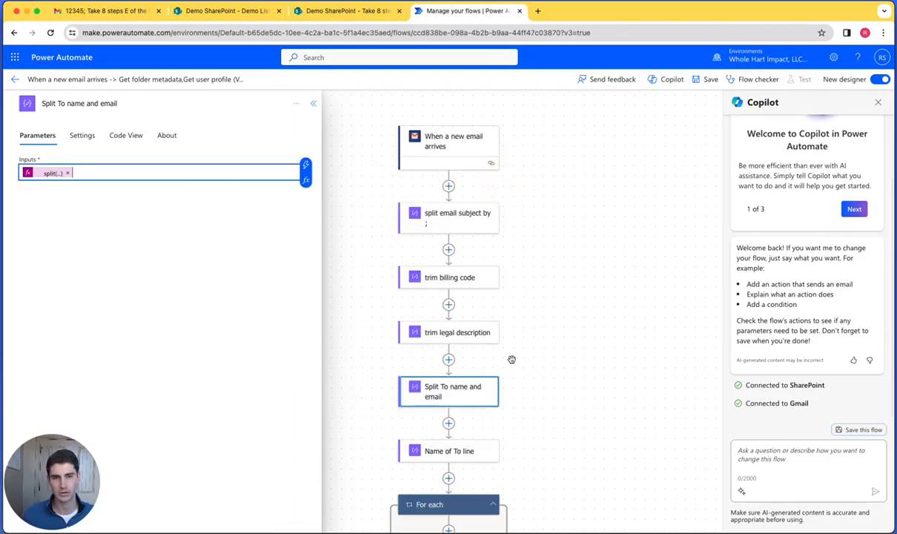
# - Open the "Name of To line" trim expression, try index 1 in it, and discard the edit without updating
pyautogui.scroll(-1, 510, 359)
pyautogui.click(445, 412)
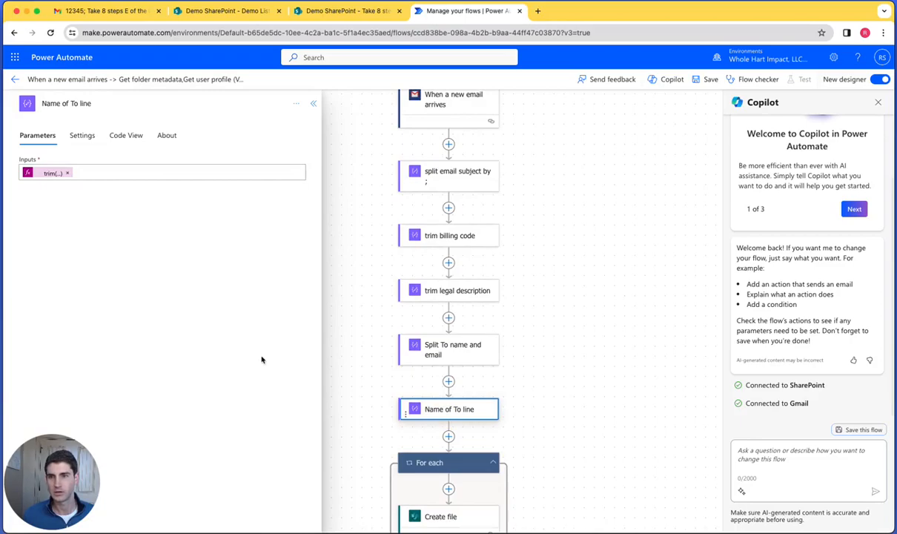
pyautogui.click(36, 173)
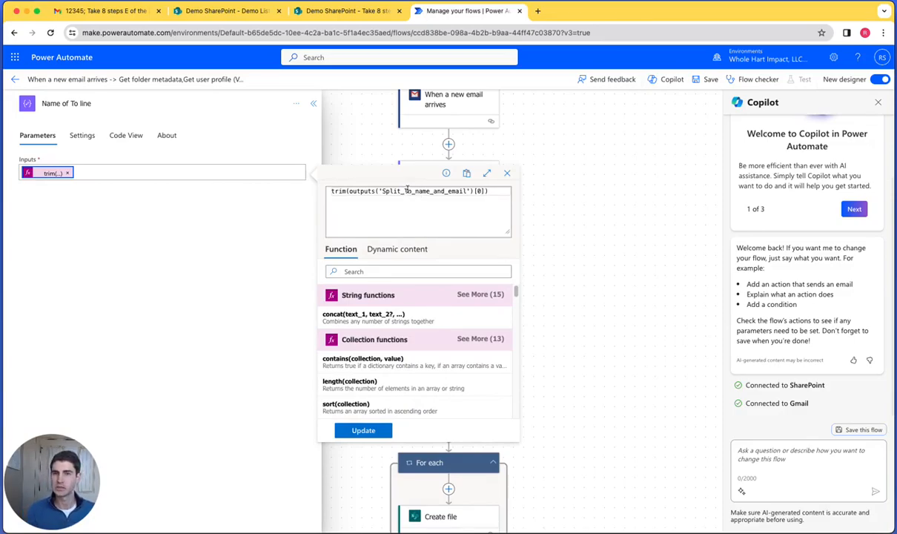
pyautogui.doubleClick(478, 191)
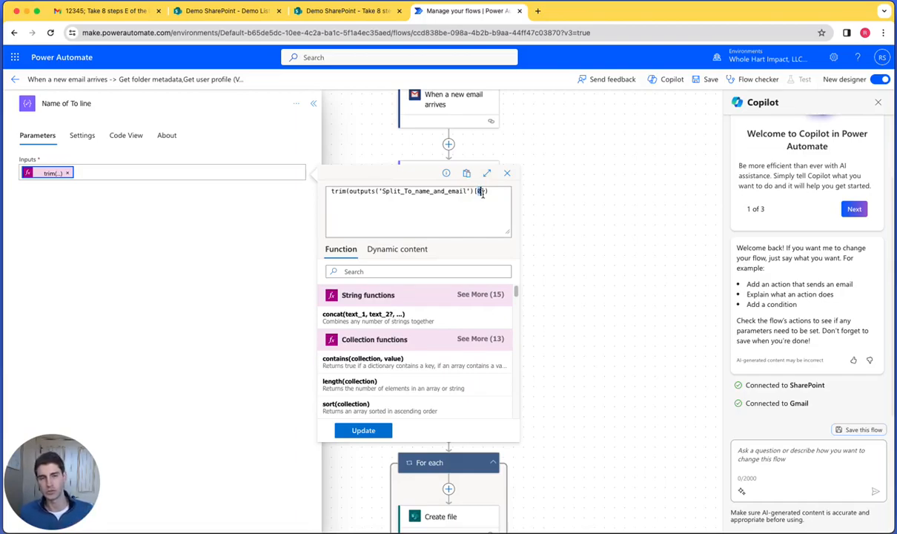
pyautogui.write('1')
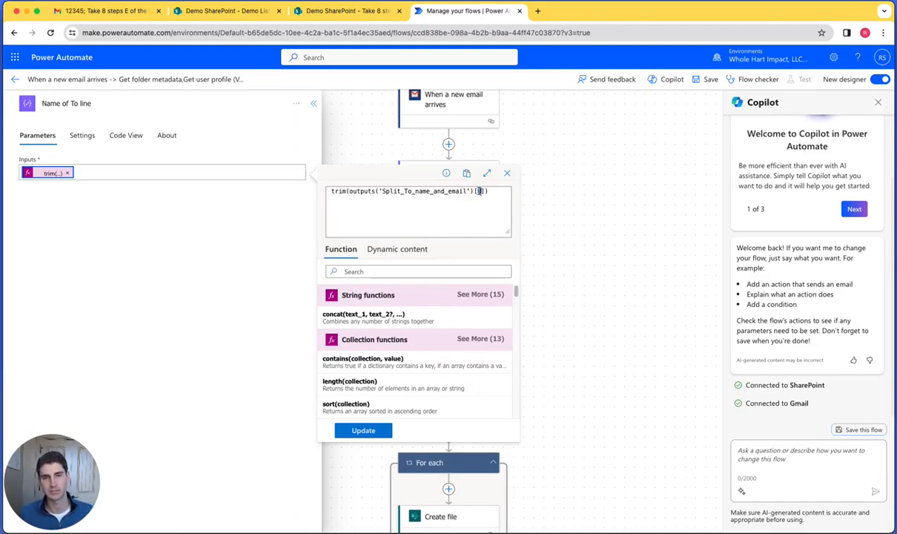
pyautogui.click(508, 173)
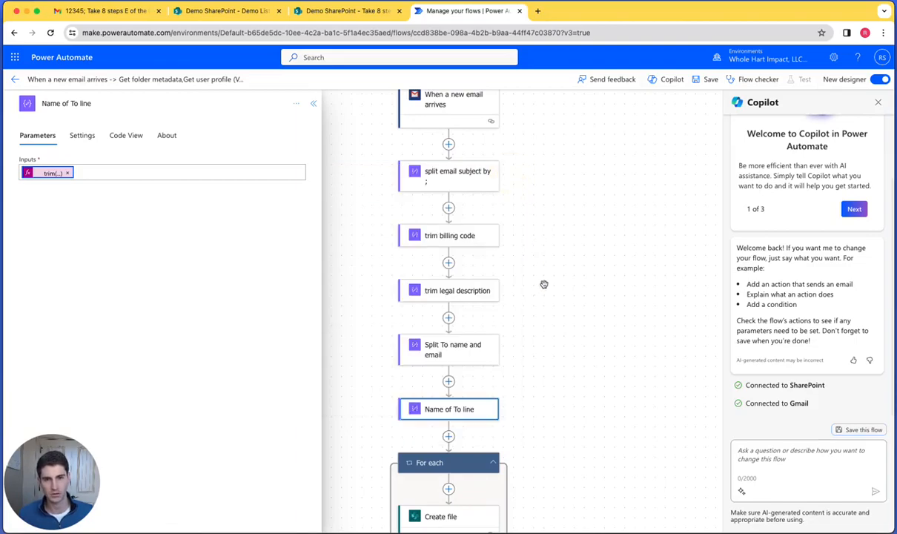
# - Open the Create file action inside the For each loop and look over the remaining actions of the flow
pyautogui.scroll(-4, 544, 284)
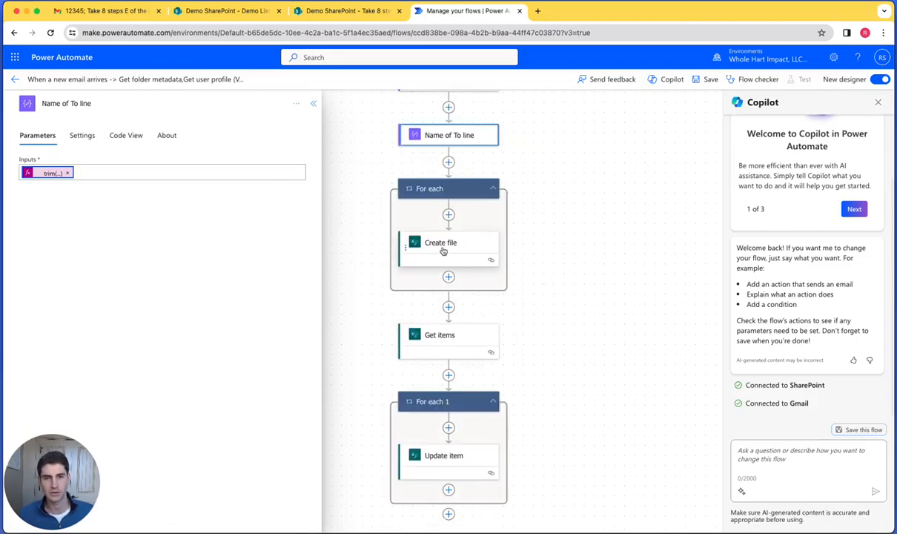
pyautogui.click(443, 251)
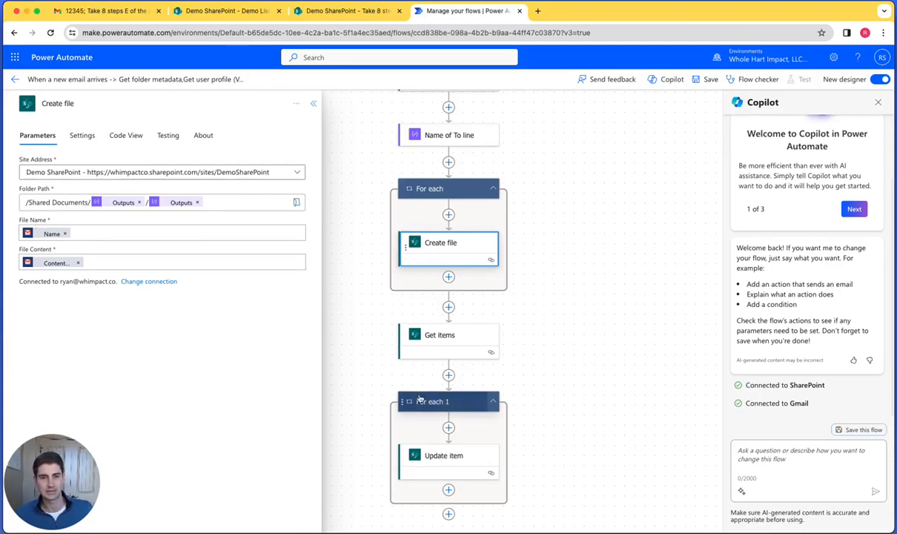
pyautogui.scroll(-1, 362, 374)
pyautogui.scroll(1, 381, 396)
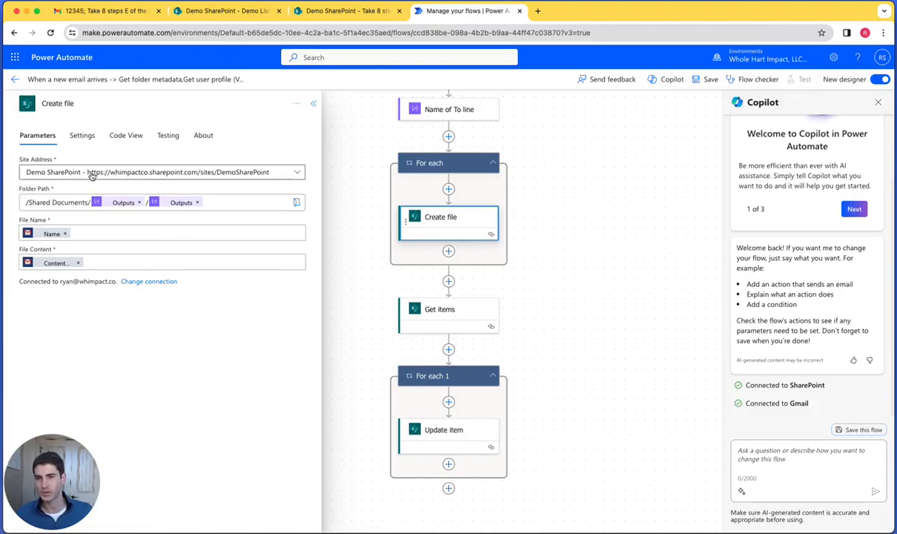
# - Examine the Create file folder path, highlighting the Shared Documents part and inspecting the dynamic outputs that follow it
pyautogui.click(50, 201)
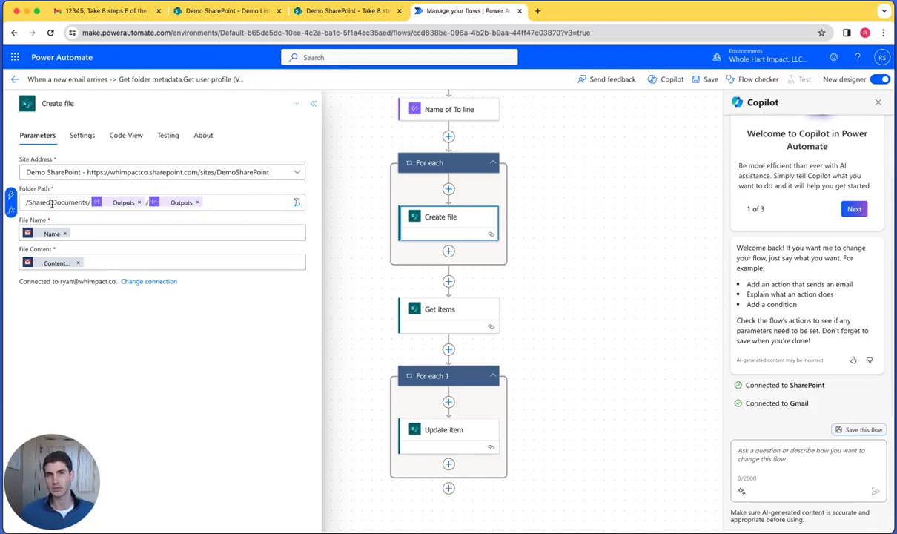
pyautogui.moveTo(38, 202); pyautogui.dragTo(79, 205)
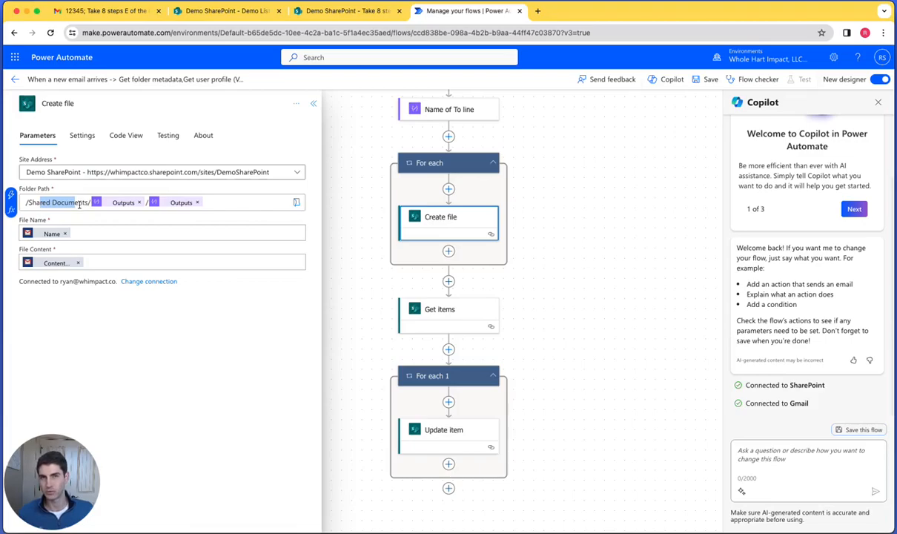
pyautogui.moveTo(79, 204); pyautogui.dragTo(102, 207)
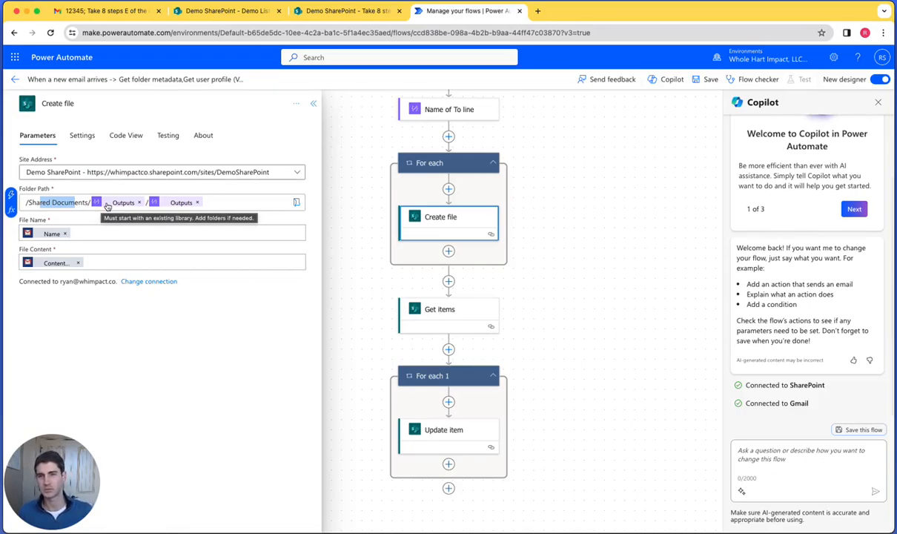
pyautogui.click(108, 205)
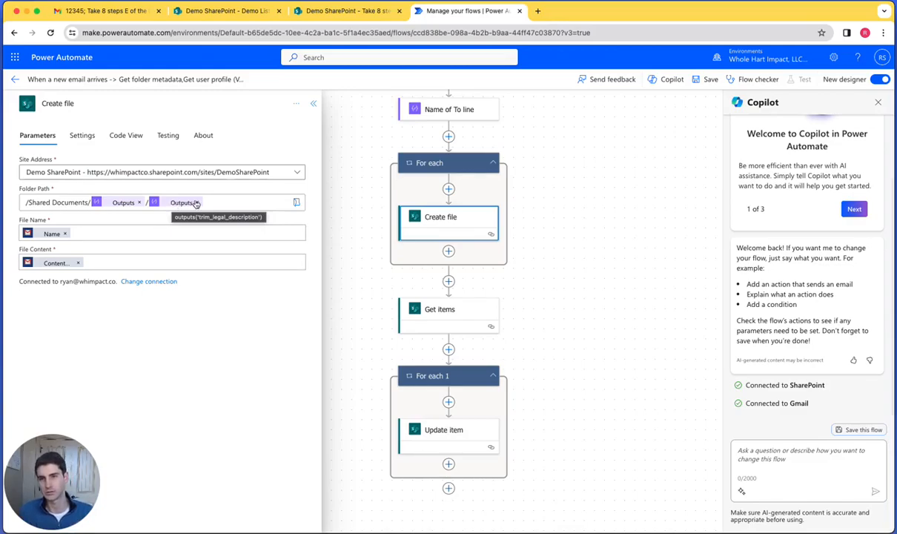
# - Append a "/" to the end of the Create file folder path, after the trim legal description output
pyautogui.click(233, 201)
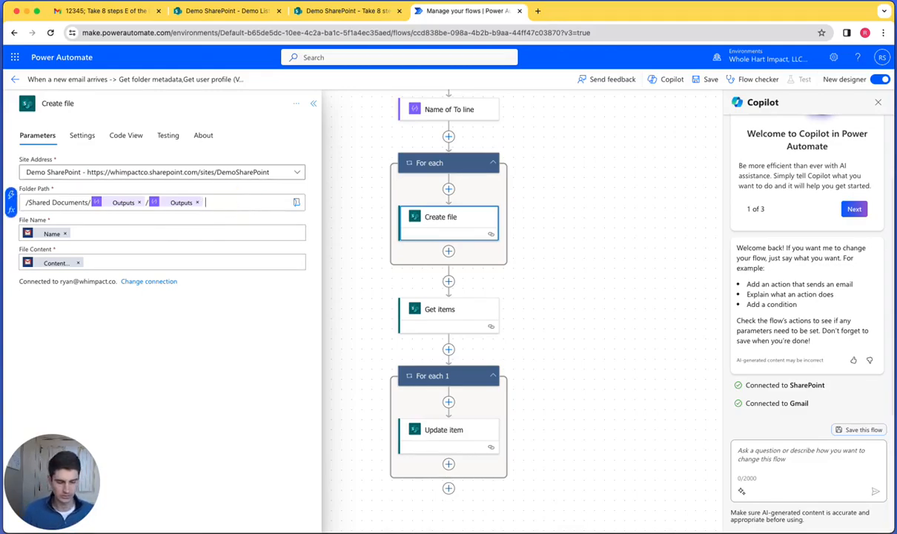
pyautogui.write('/')
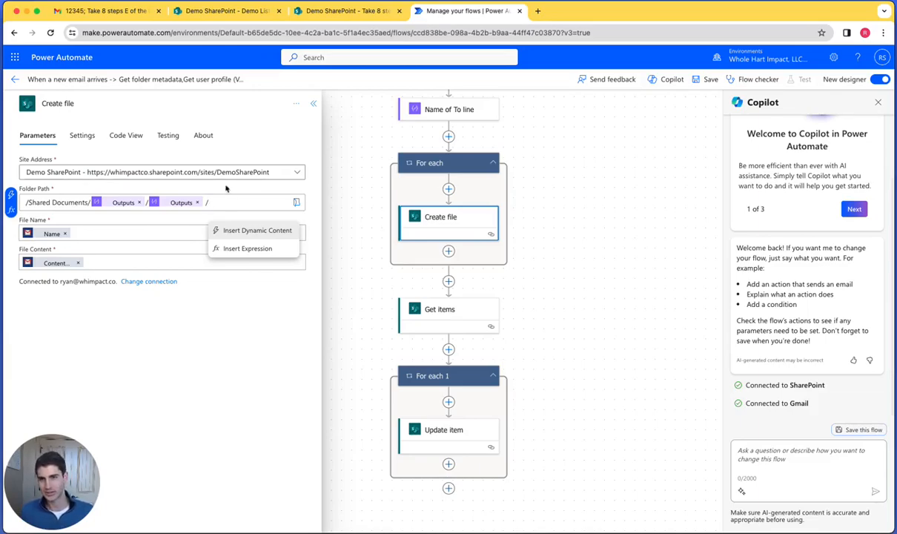
pyautogui.click(147, 203)
pyautogui.write('/')
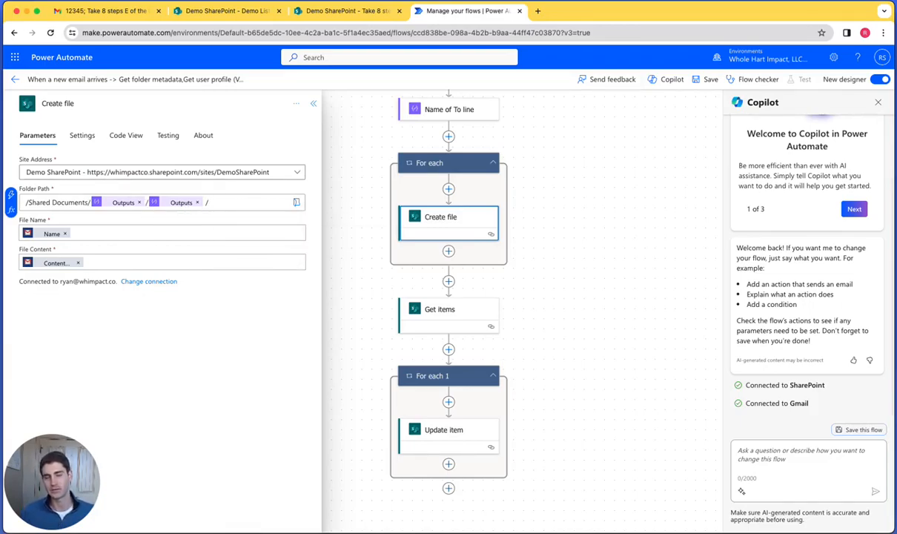
# - Add the incoming email's Subject as dynamic content at the end of the Create file folder path
pyautogui.click(10, 196)
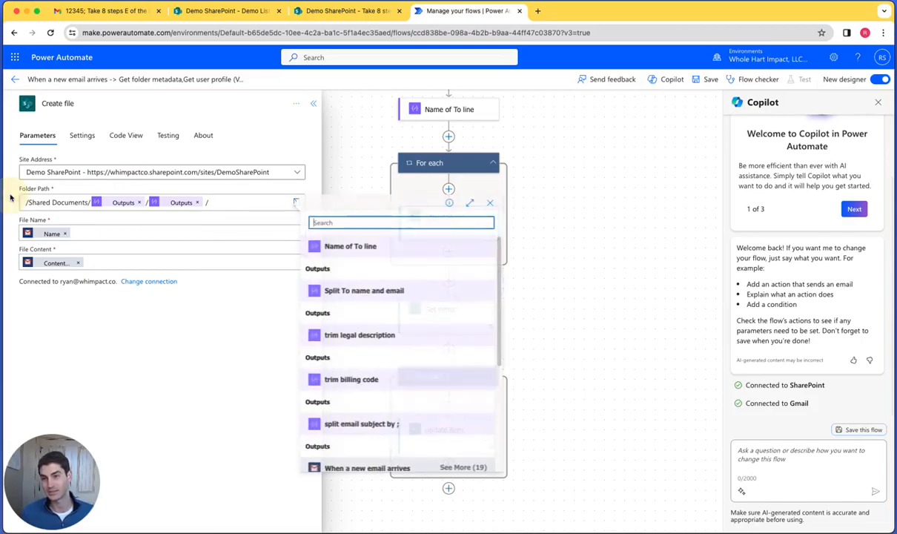
pyautogui.click(240, 204)
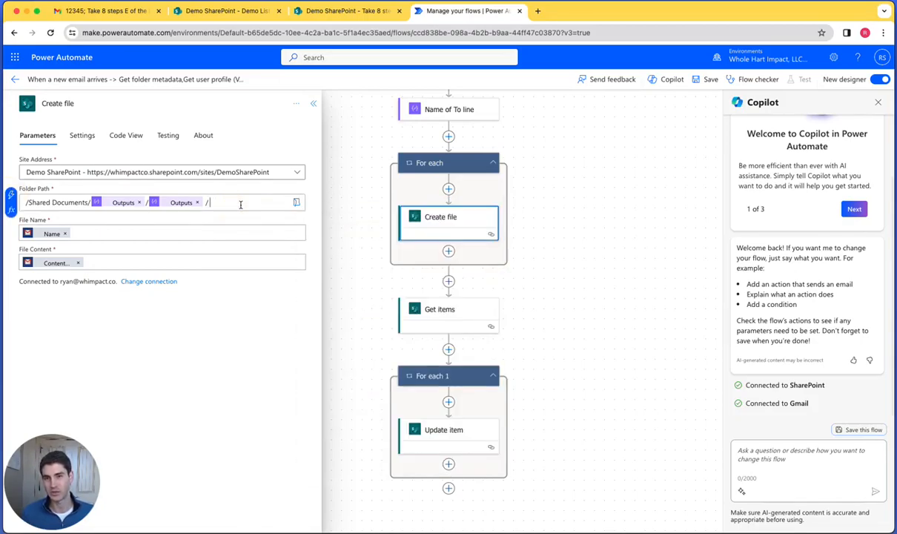
pyautogui.click(31, 199)
pyautogui.scroll(-5, 363, 364)
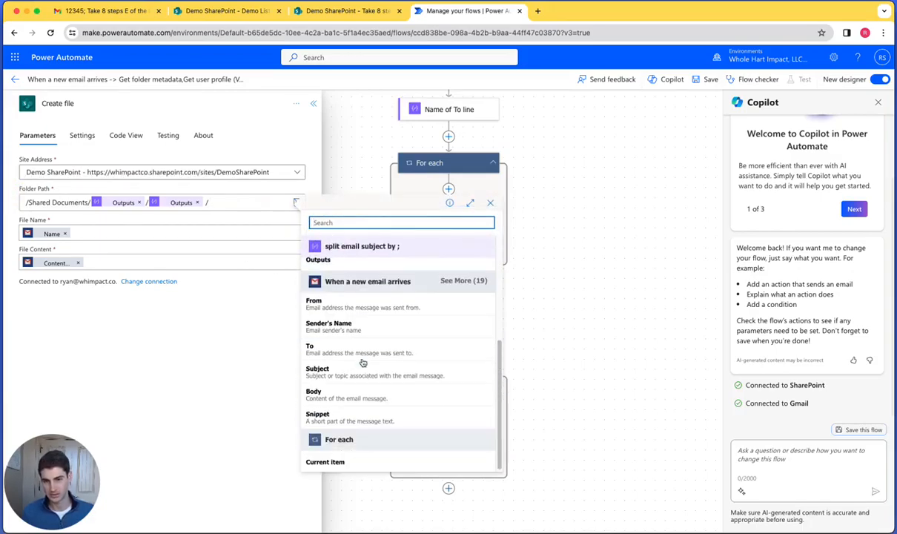
pyautogui.click(358, 370)
pyautogui.press('BackSpace')
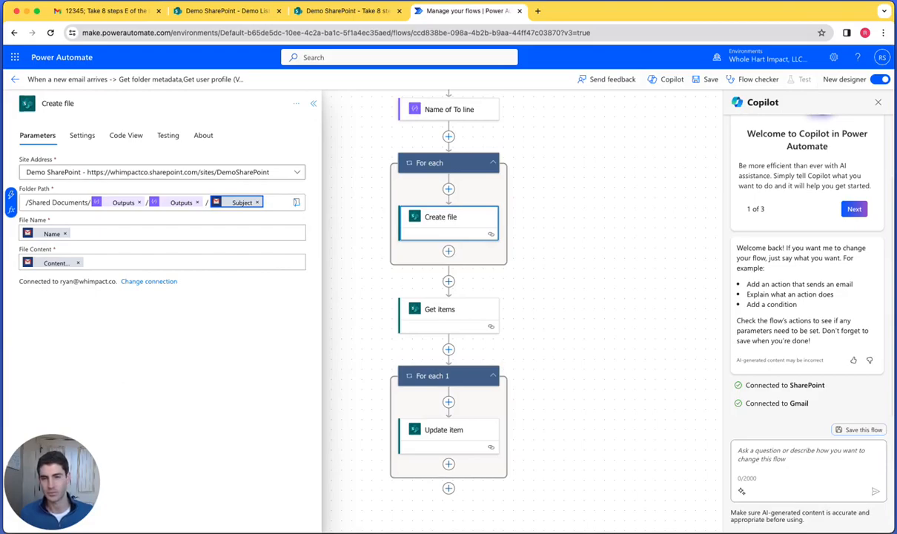
# - Remove the Subject token and the trailing "/" from the end of the Create file folder path
pyautogui.click(215, 203)
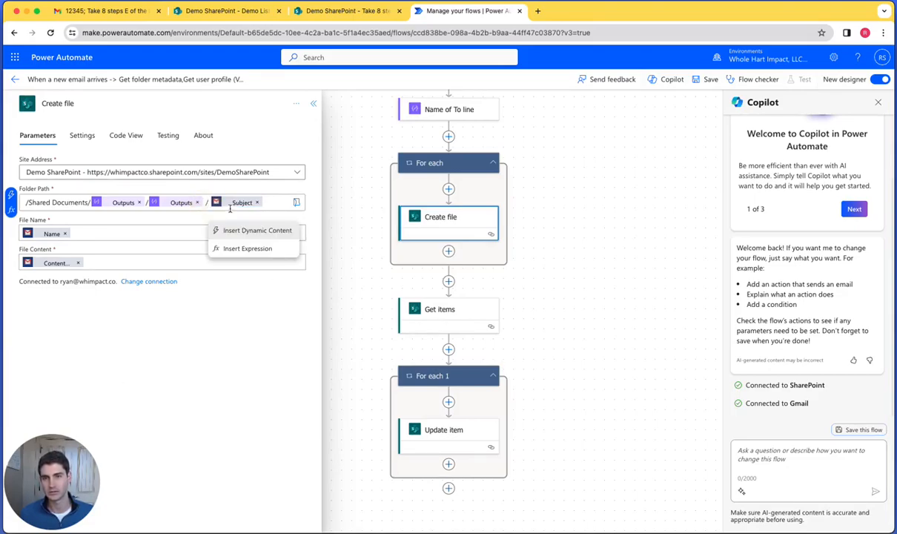
pyautogui.press('BackSpace')
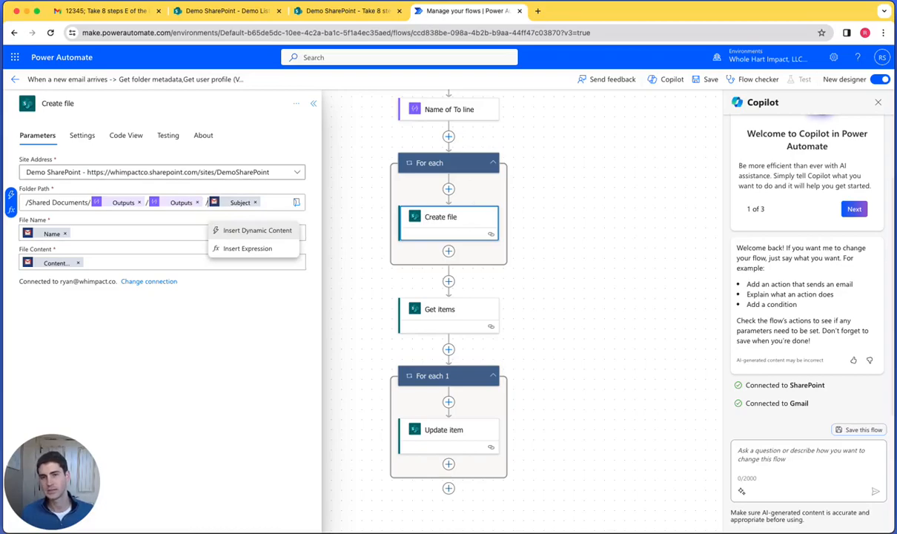
pyautogui.click(255, 203)
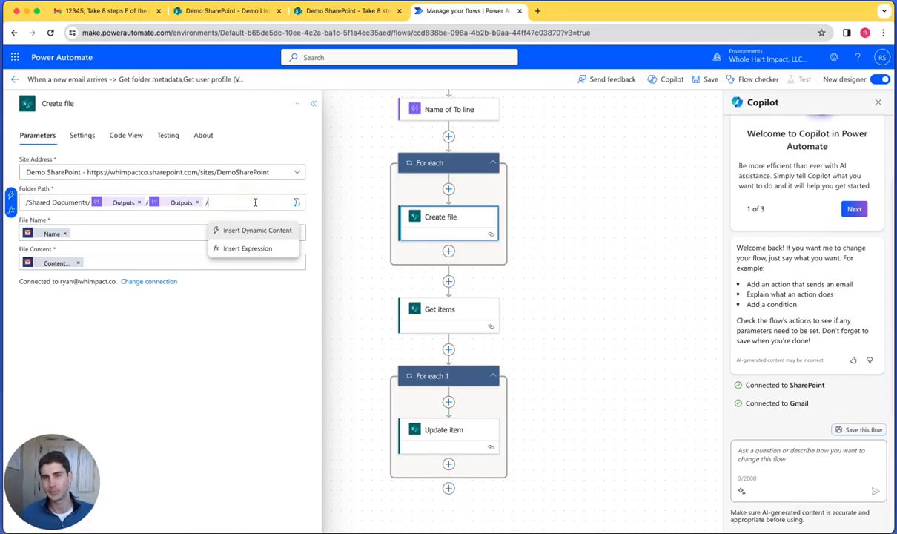
pyautogui.press('BackSpace')
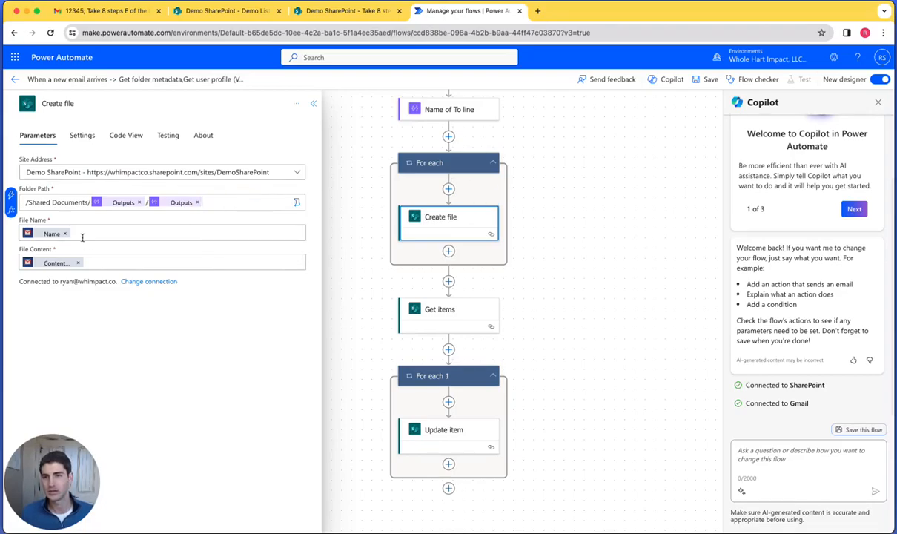
# - Examine the File Name token of the Create file action and look over the trigger and Compose actions that precede it
pyautogui.click(109, 253)
pyautogui.click(30, 233)
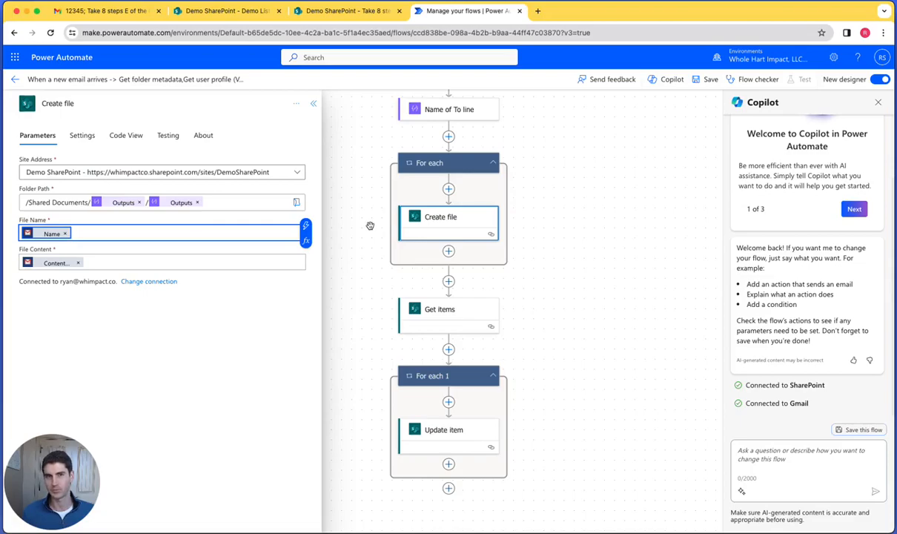
pyautogui.scroll(4, 370, 226)
pyautogui.scroll(1, 370, 225)
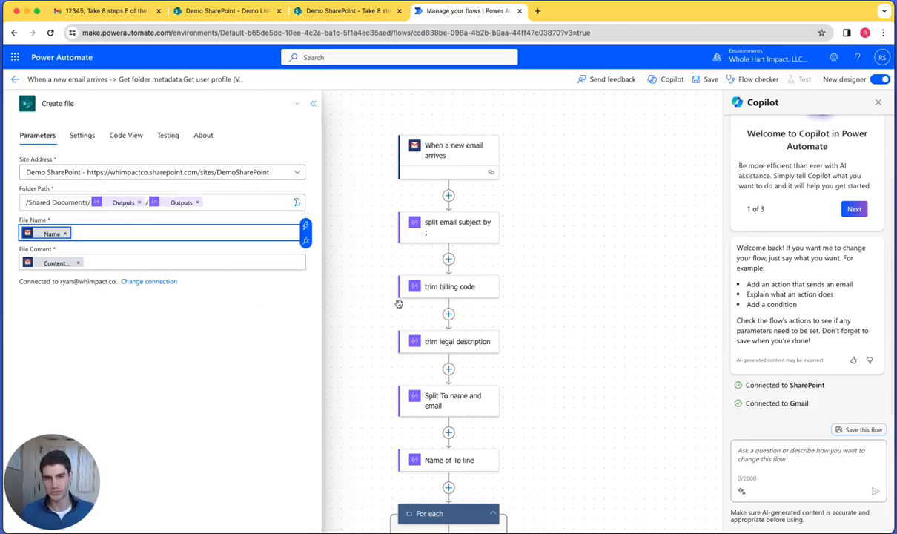
pyautogui.scroll(-5, 375, 288)
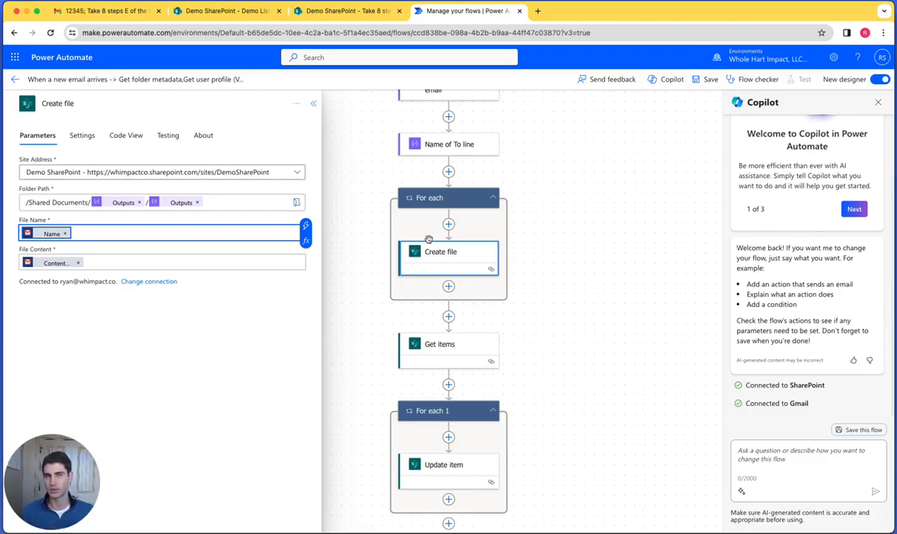
# - Open the Get items action and compare its BillingCode filter query with the trim billing code action and the SharePoint Demo List's BillingCode column
pyautogui.click(424, 335)
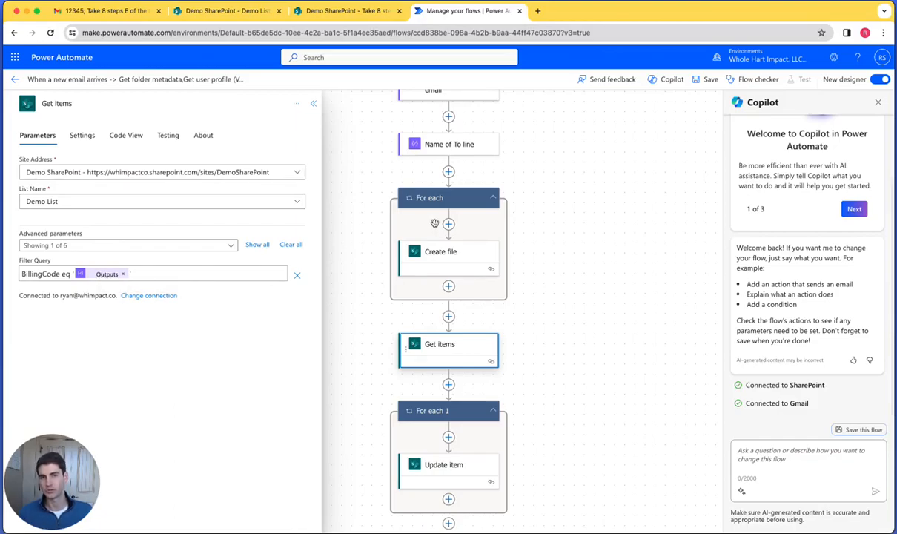
pyautogui.scroll(3, 434, 215)
pyautogui.scroll(1, 428, 167)
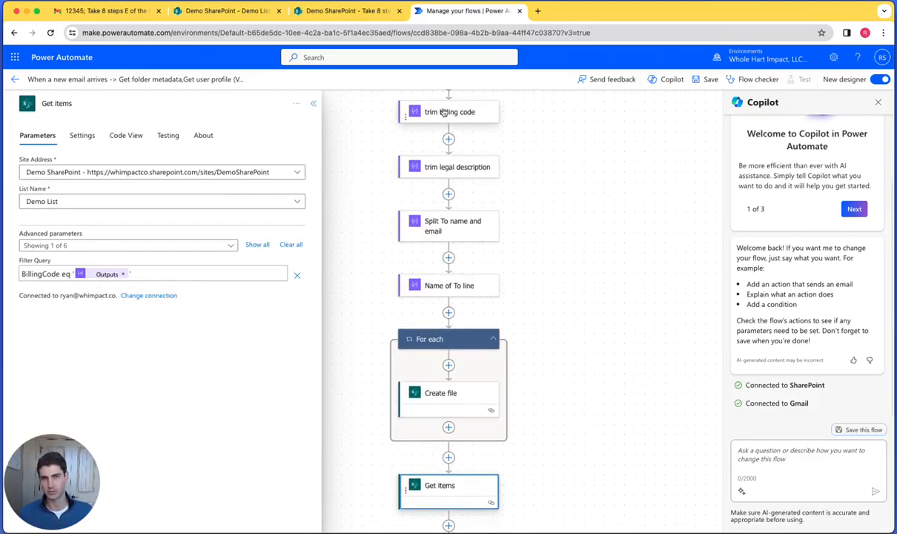
pyautogui.click(226, 11)
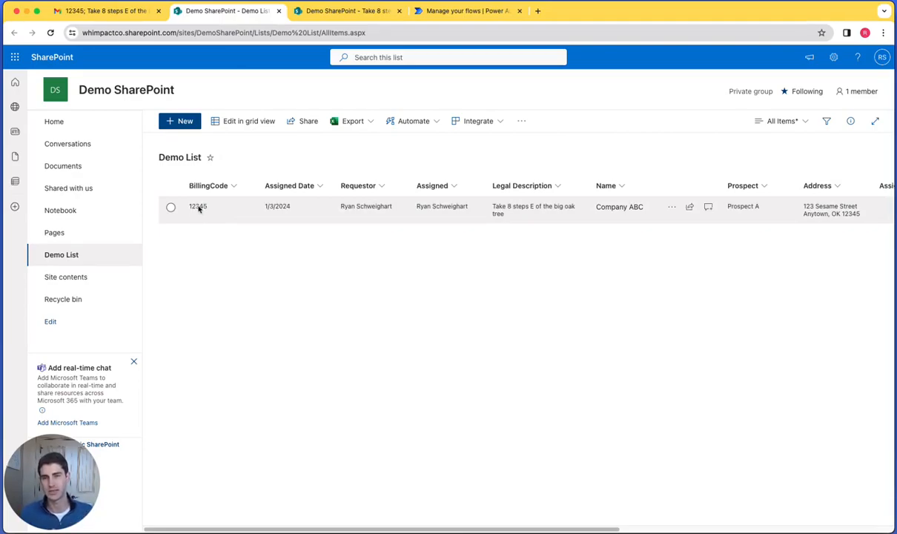
pyautogui.click(458, 13)
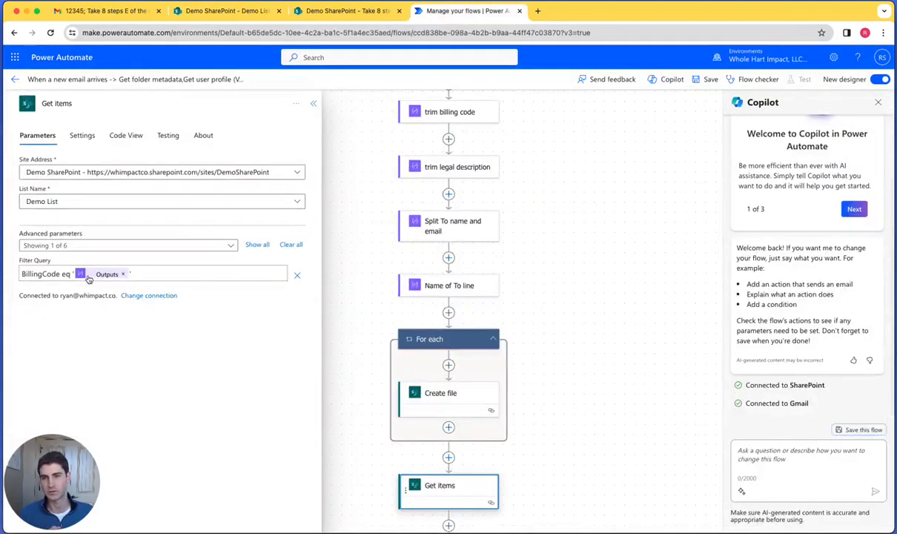
# - Open the Update item action inside the For each 1 loop and examine its ID, Assigned Date and other field mappings
pyautogui.scroll(-2, 431, 323)
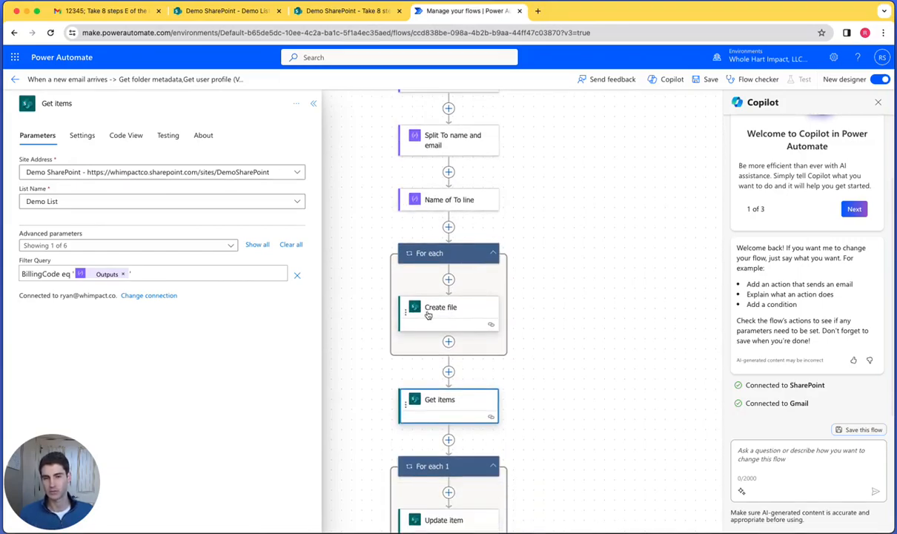
pyautogui.scroll(-1, 428, 334)
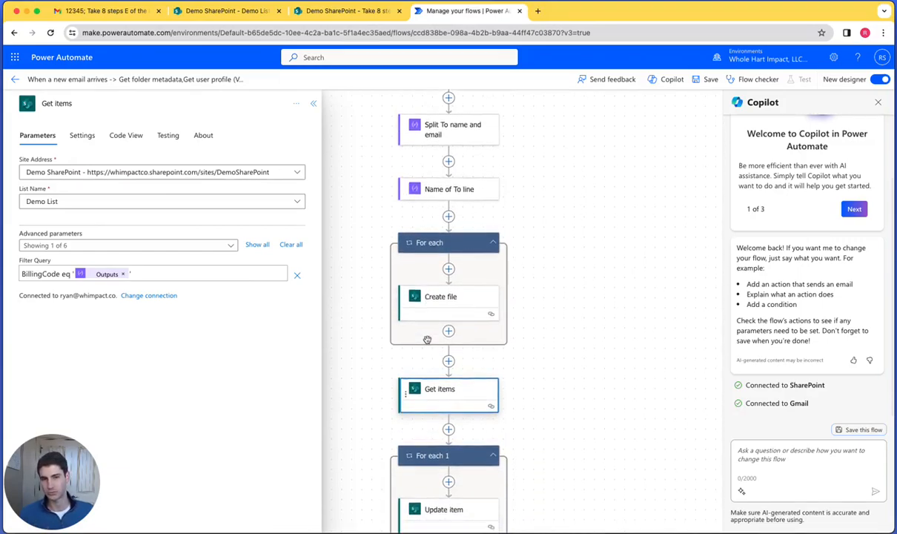
pyautogui.rightClick(428, 340)
pyautogui.click(375, 356)
pyautogui.scroll(-1, 376, 355)
pyautogui.scroll(-2, 375, 355)
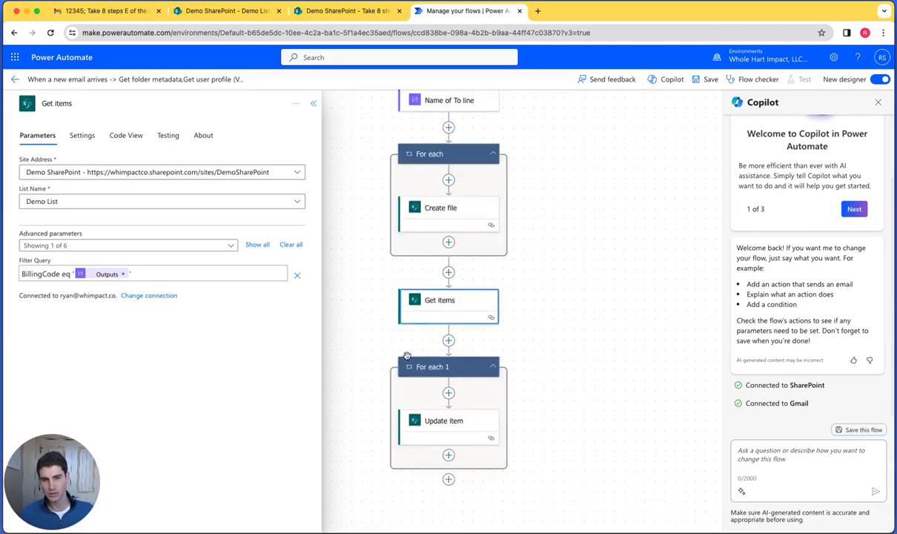
pyautogui.click(436, 418)
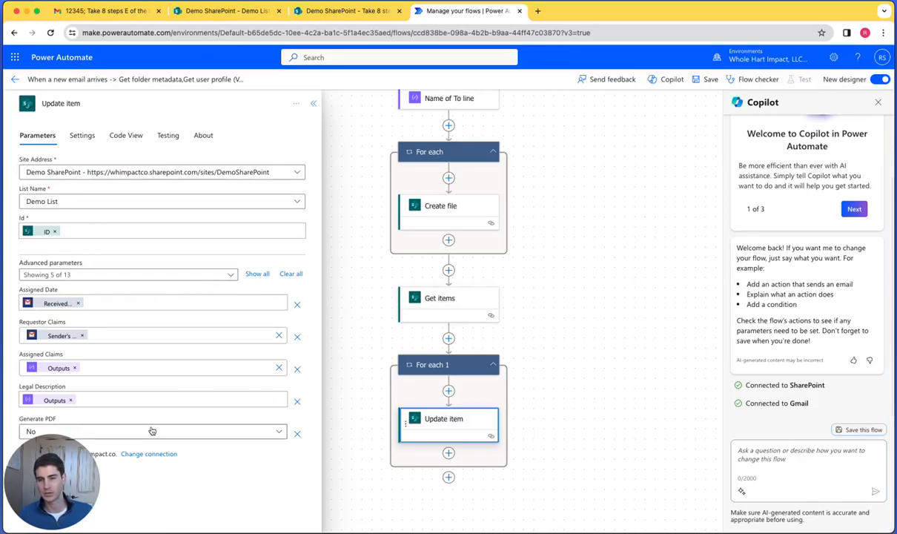
pyautogui.moveTo(70, 486); pyautogui.dragTo(652, 443)
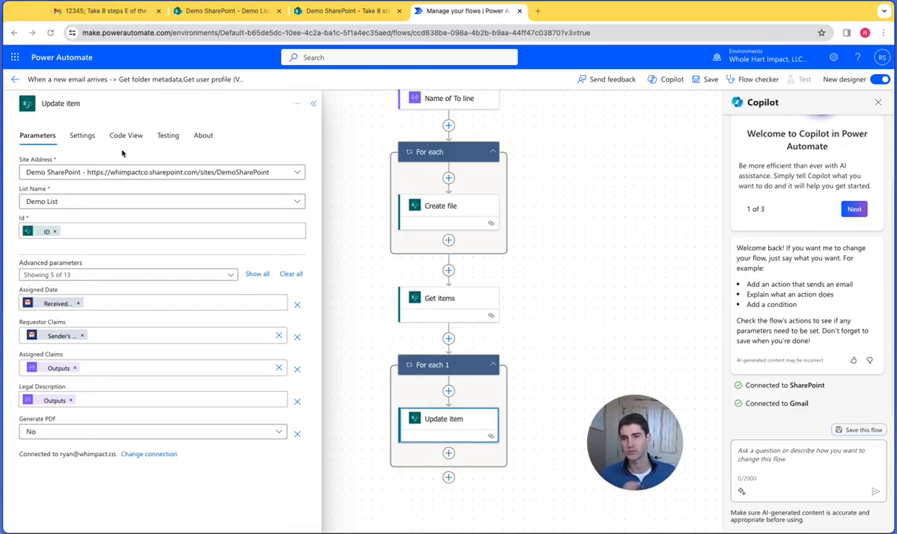
pyautogui.click(115, 302)
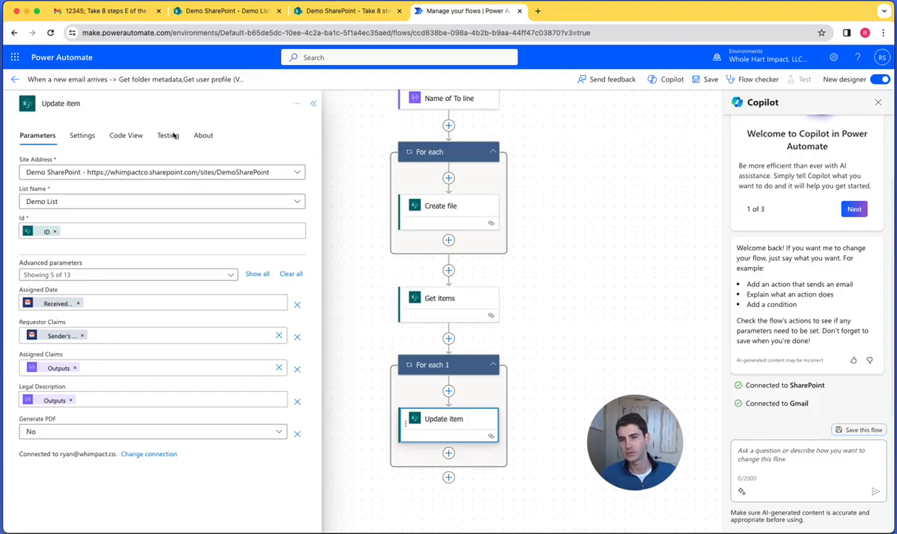
# - Review the Demo List row and the documents folder in SharePoint, and return to the Power Automate flow to look over its actions
pyautogui.click(222, 11)
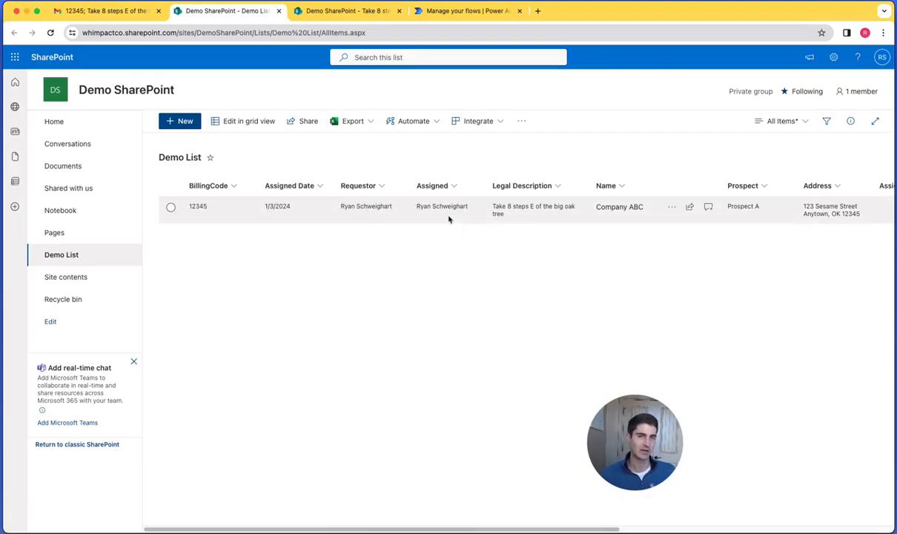
pyautogui.moveTo(445, 208)
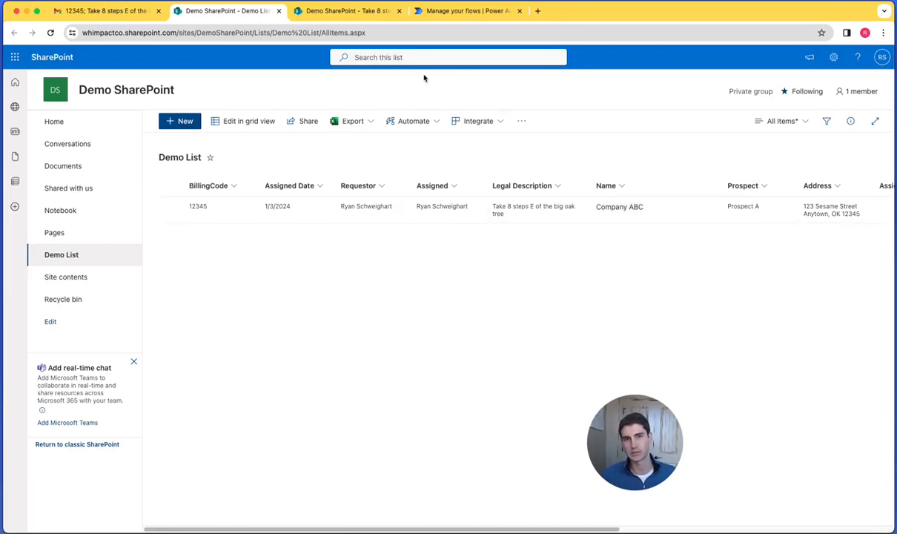
pyautogui.click(353, 14)
pyautogui.click(245, 11)
pyautogui.click(443, 11)
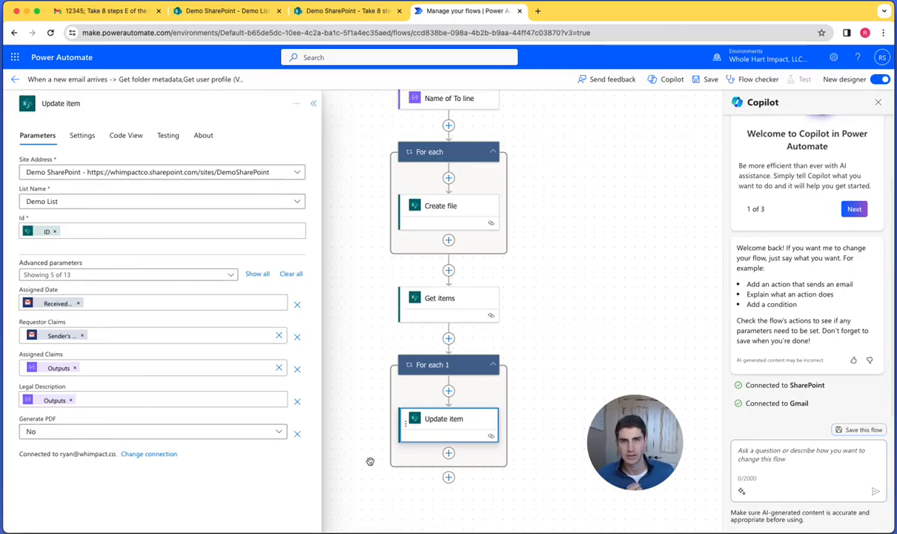
pyautogui.scroll(3, 426, 365)
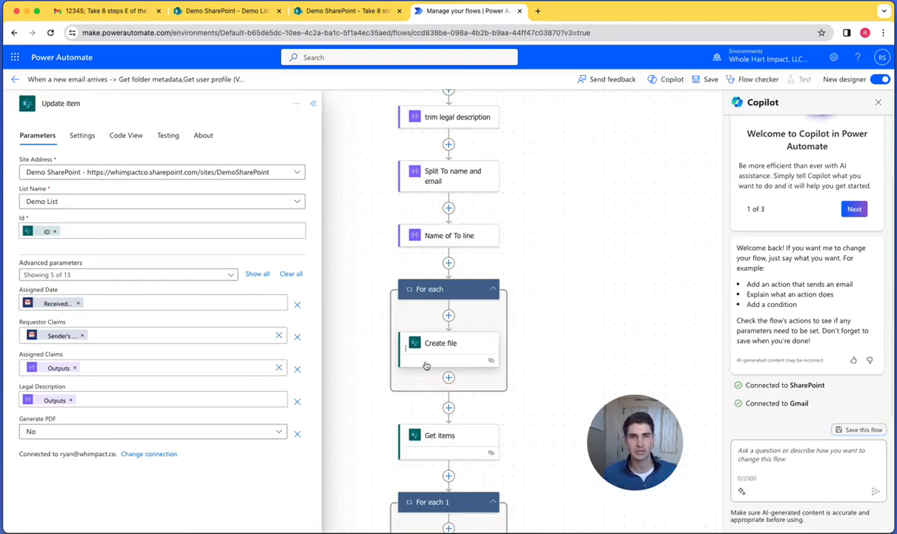